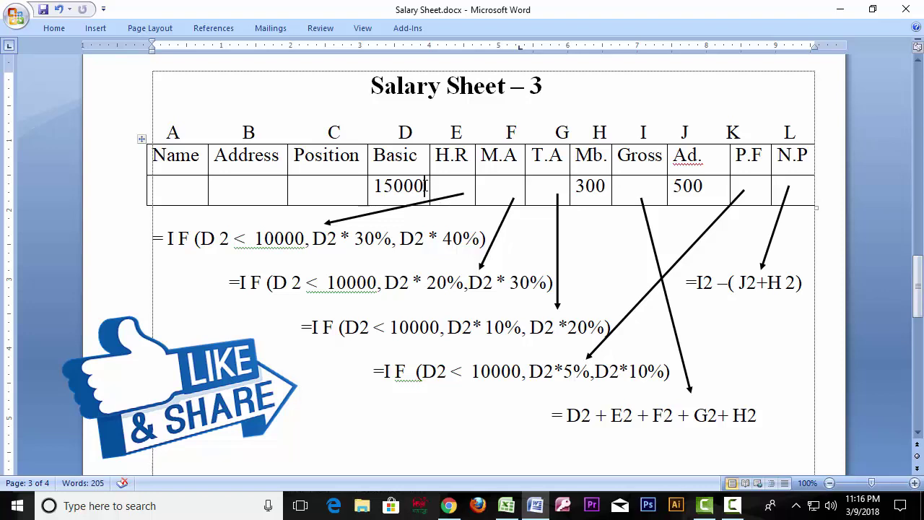
- Highlight the example Basic 15000, the 10000 threshold and the 30% and 40% H.R rates
left_click_drag(426, 185, 373, 186)
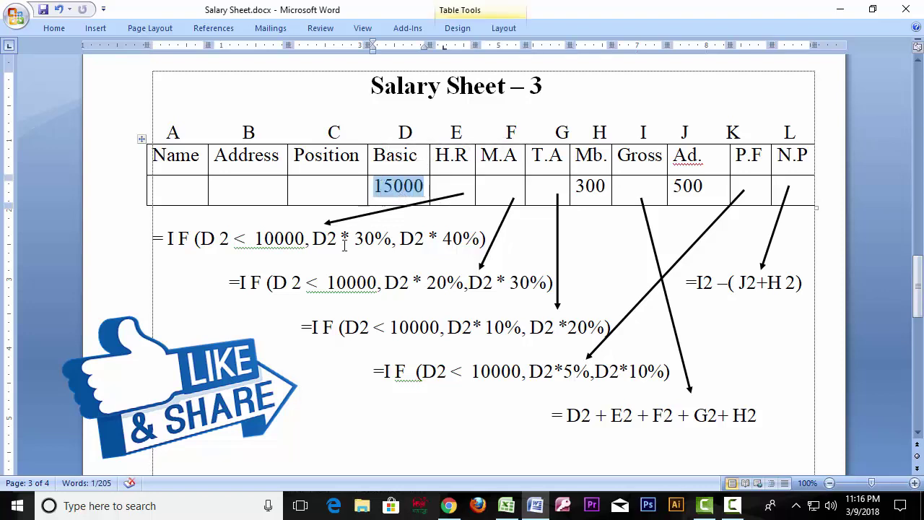
left_click_drag(305, 239, 257, 239)
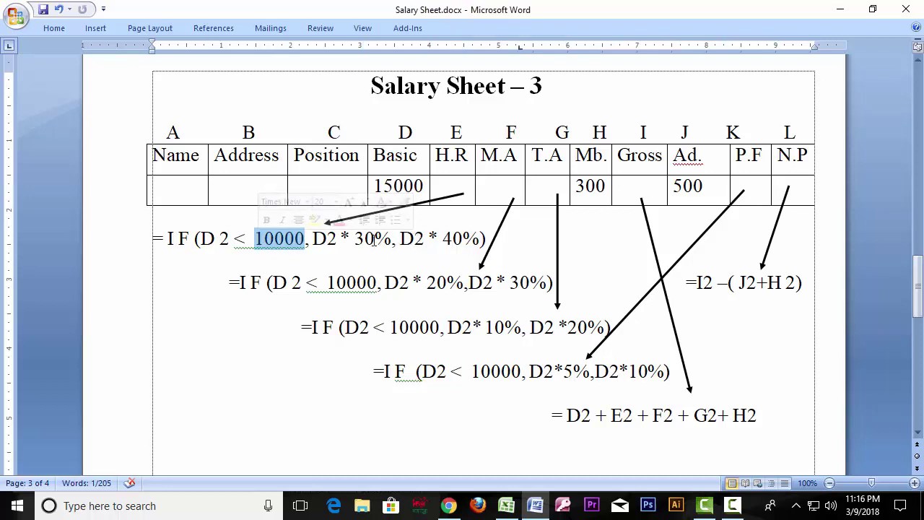
left_click_drag(374, 239, 354, 239)
left_click(300, 239)
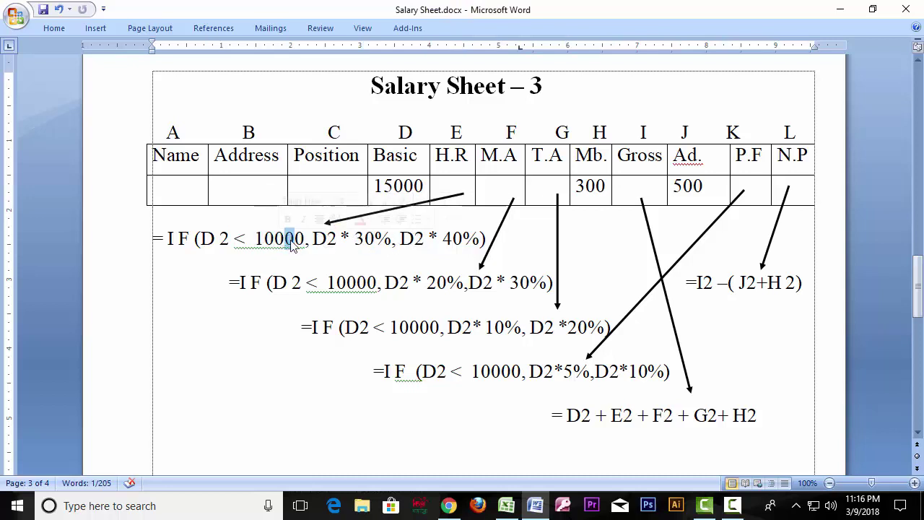
left_click_drag(462, 239, 443, 239)
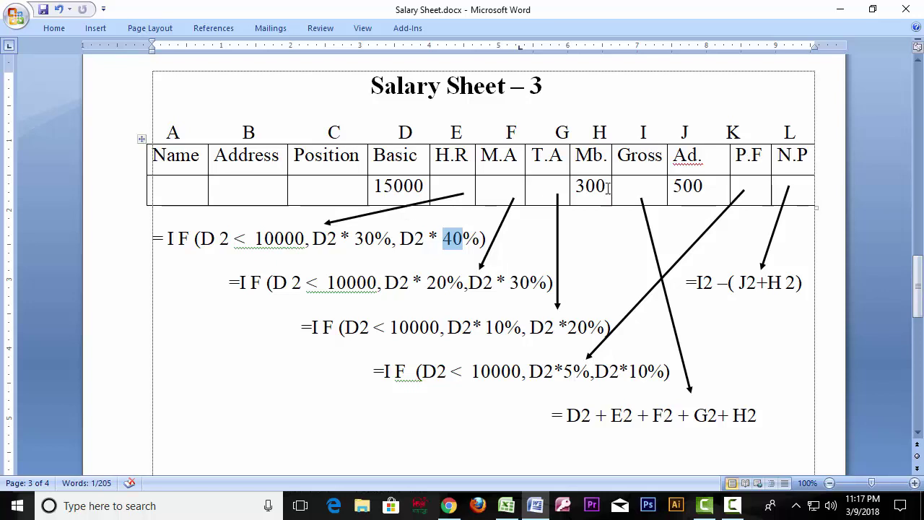
- Point out the example Mobile 300, Advance 500 and the N.P net pay cell
left_click_drag(608, 188, 576, 188)
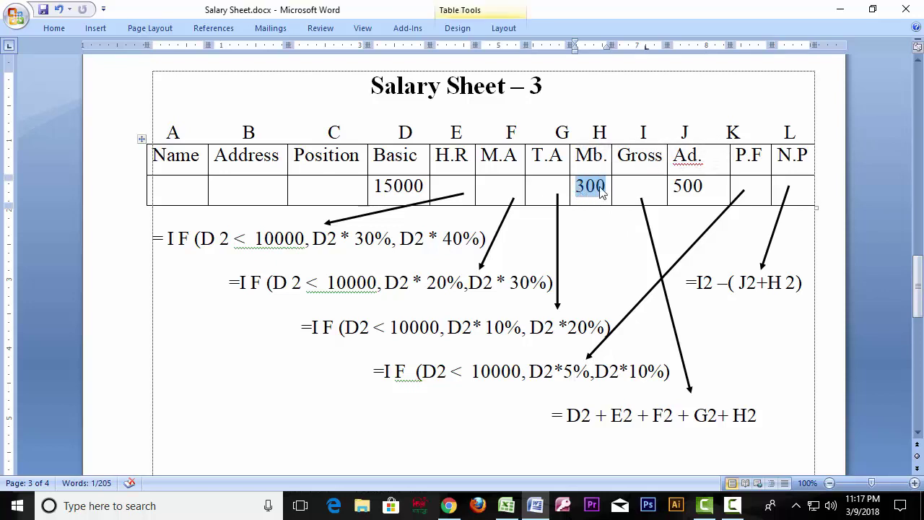
left_click(599, 189)
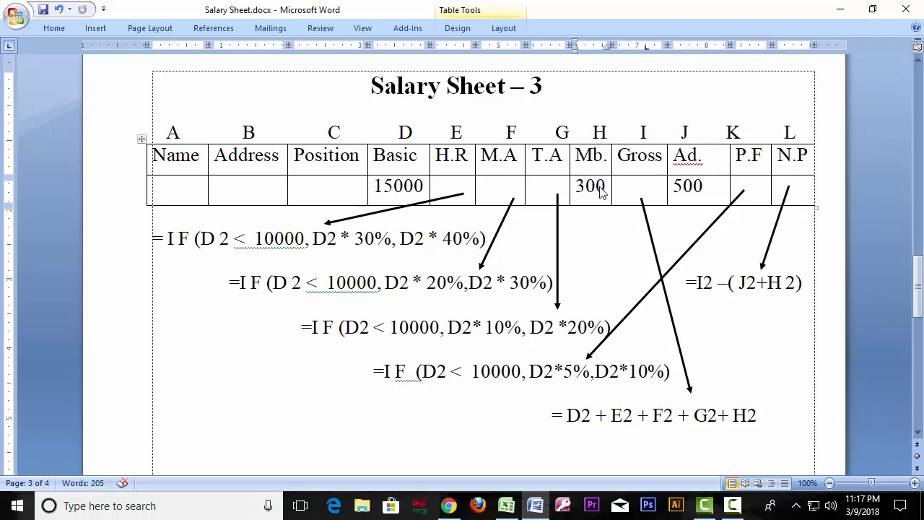
left_click_drag(711, 186, 672, 186)
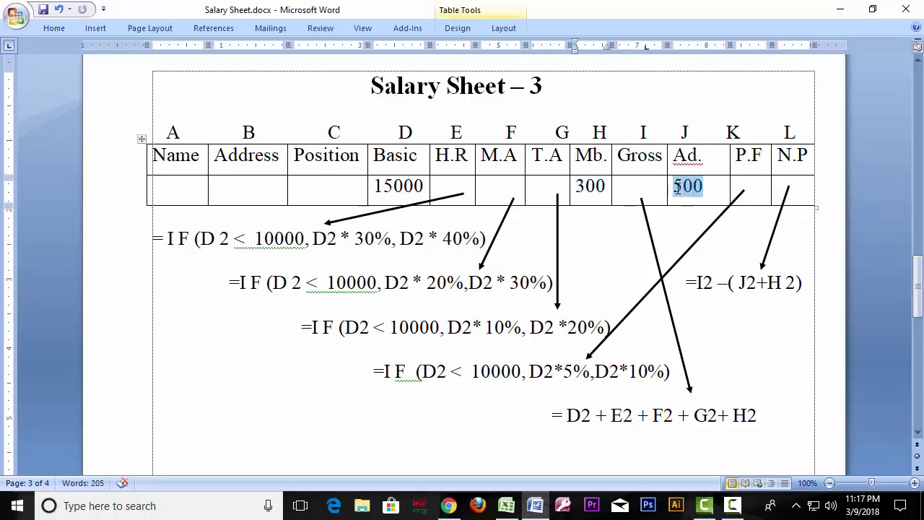
left_click(711, 193)
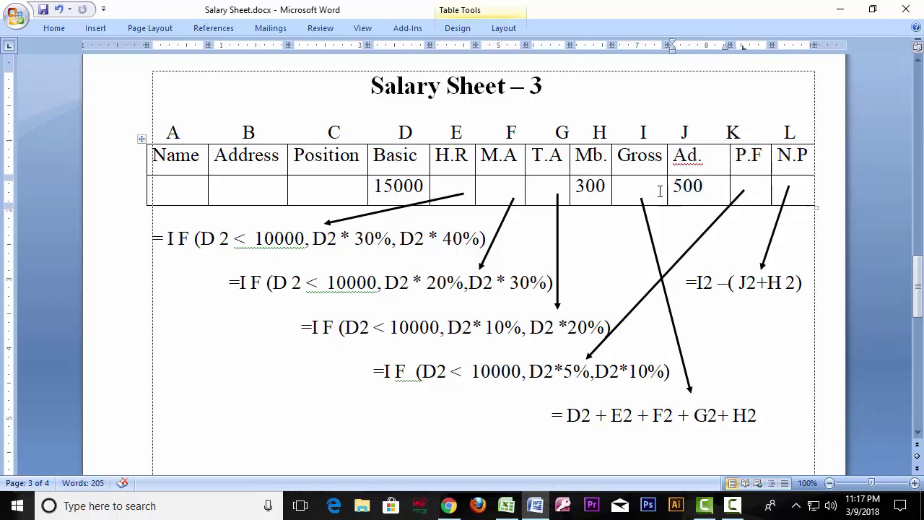
left_click_drag(611, 186, 578, 186)
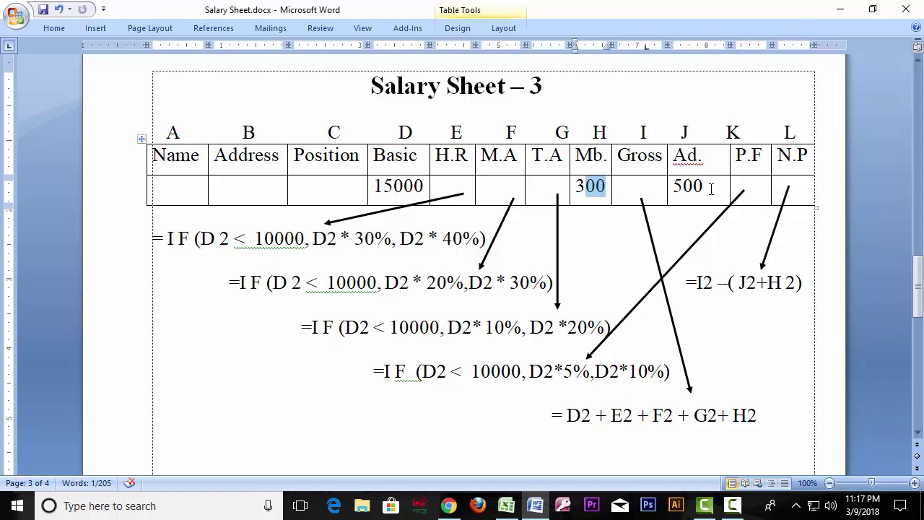
left_click_drag(711, 187, 673, 188)
left_click(597, 186)
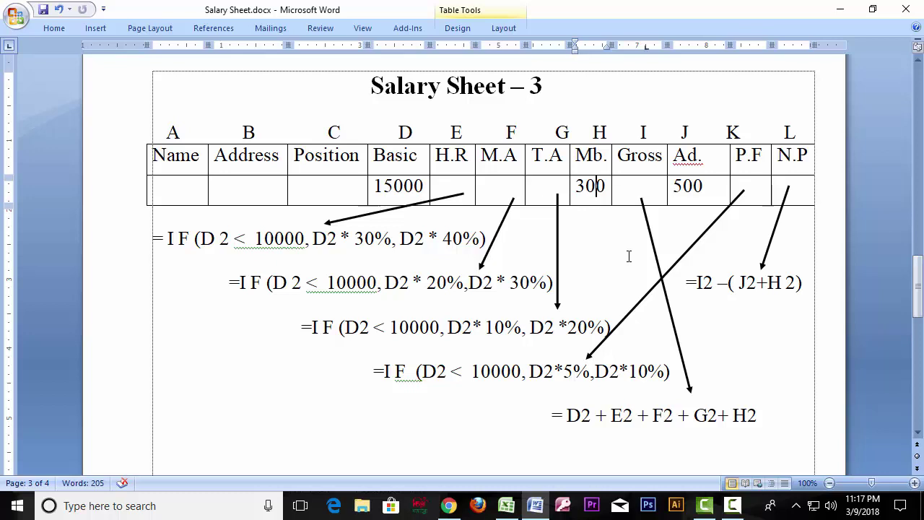
left_click(800, 189)
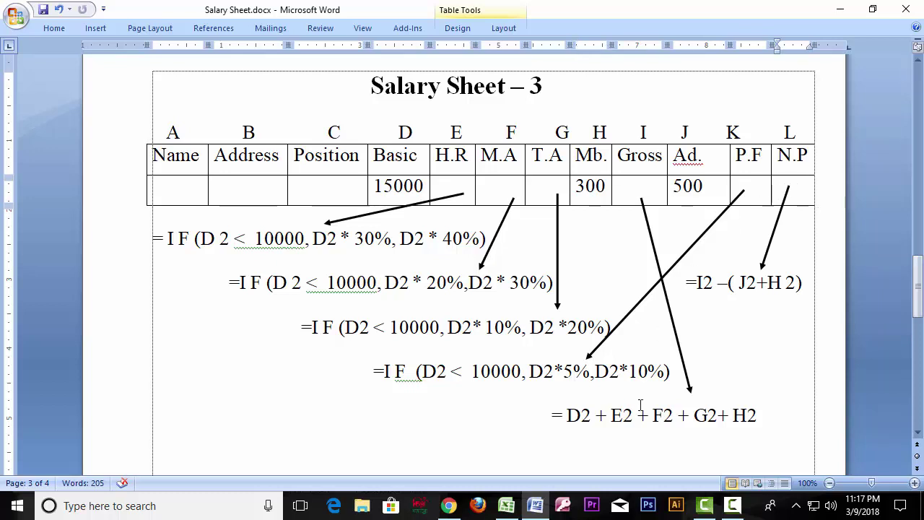
- In the Excel salary sheet, enter the first employee's Basic of 15000 in F5
left_click(507, 506)
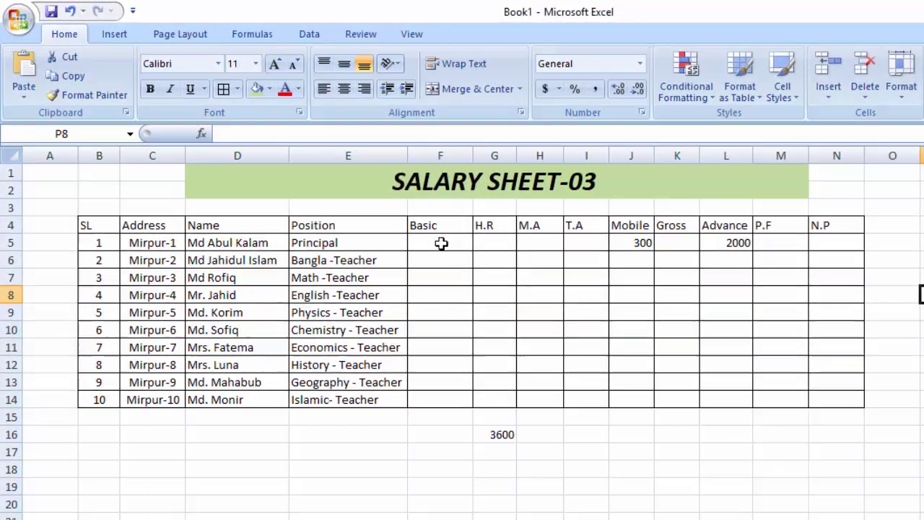
left_click(364, 202)
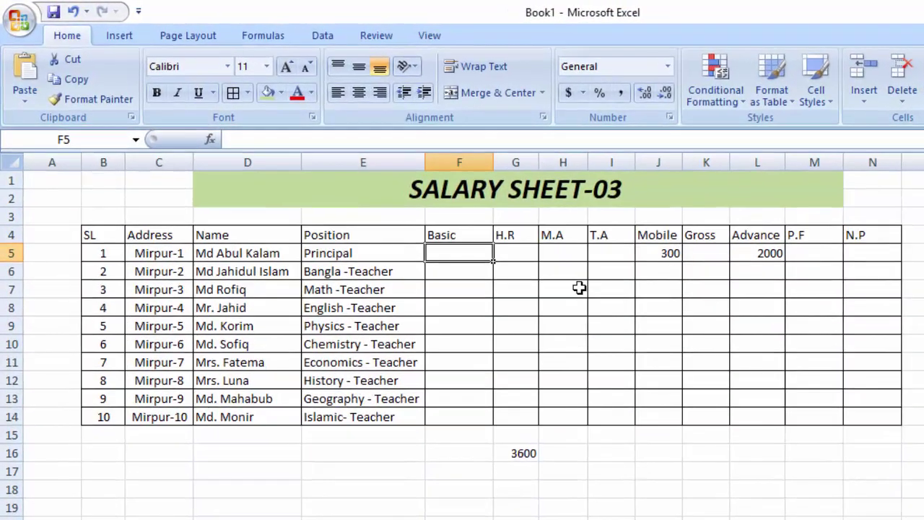
type("15000")
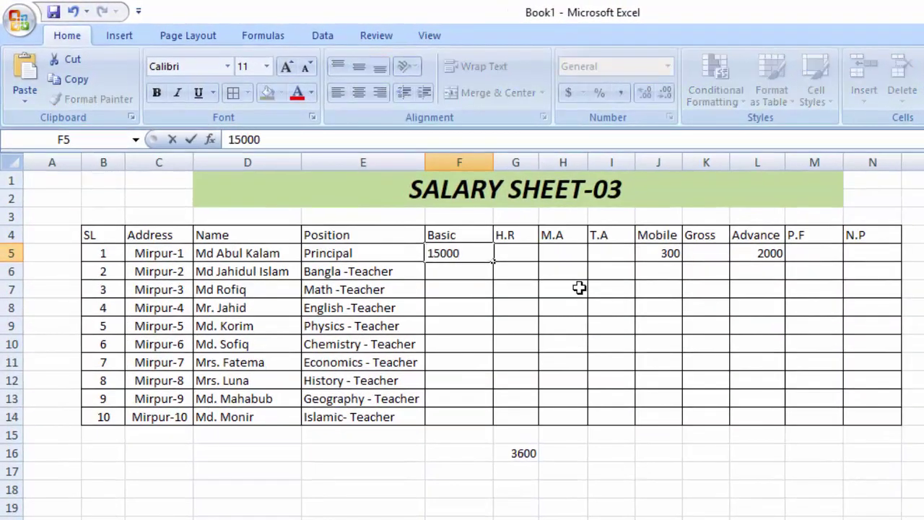
key("Return")
- Enter =IF(F5<10000,F5*30%,F5*40%) in G5 to compute H.R
left_click(527, 249)
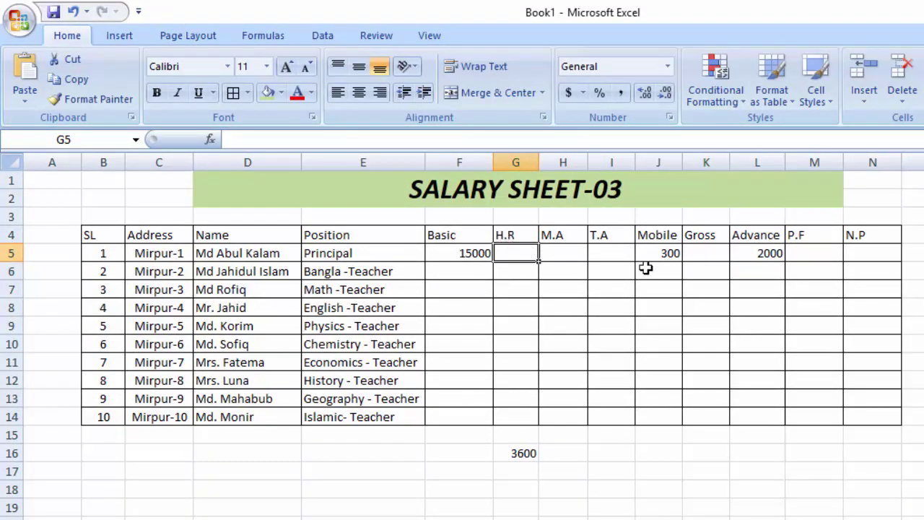
type("=if")
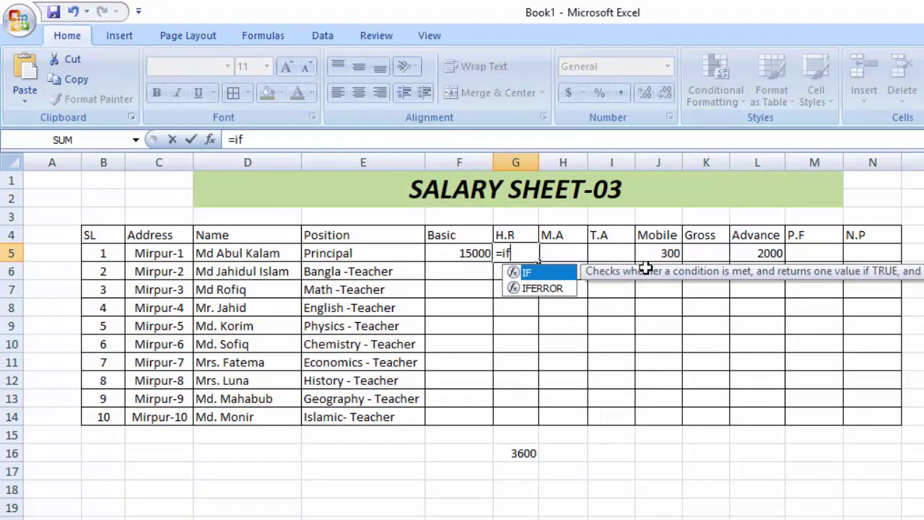
type("(")
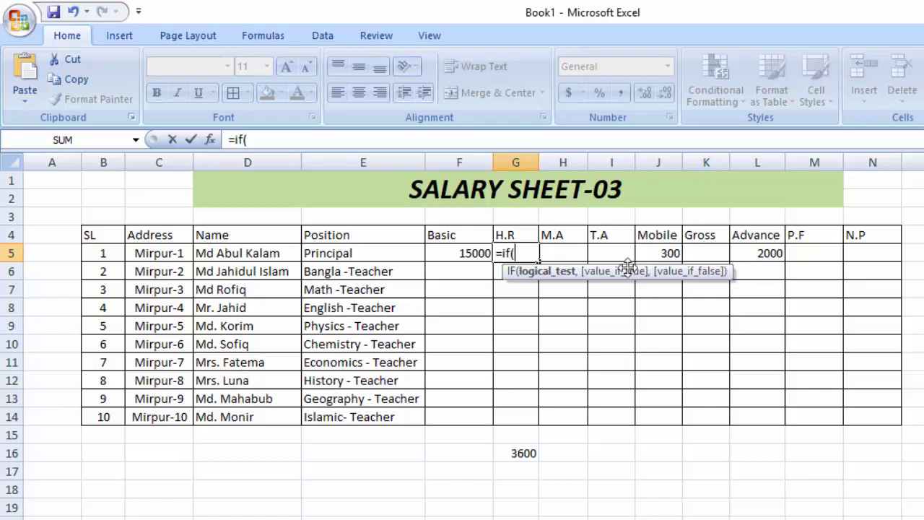
left_click(476, 253)
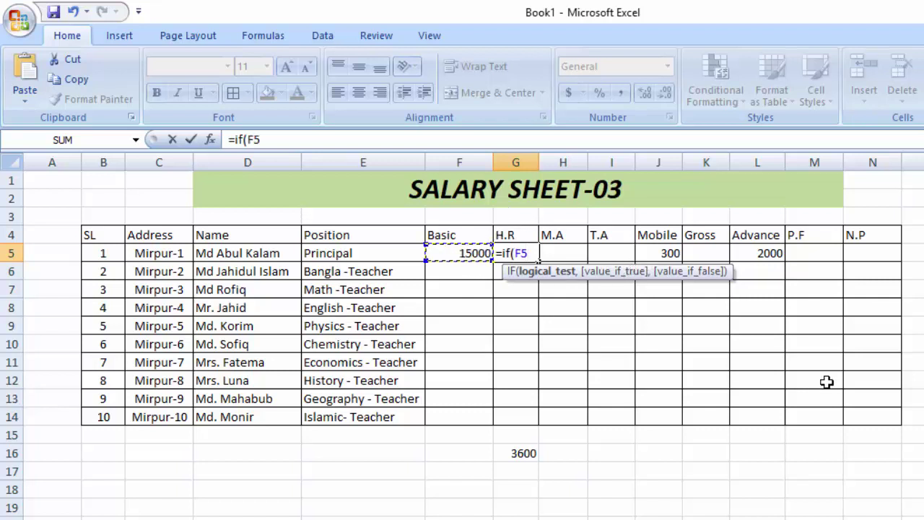
type("<1000")
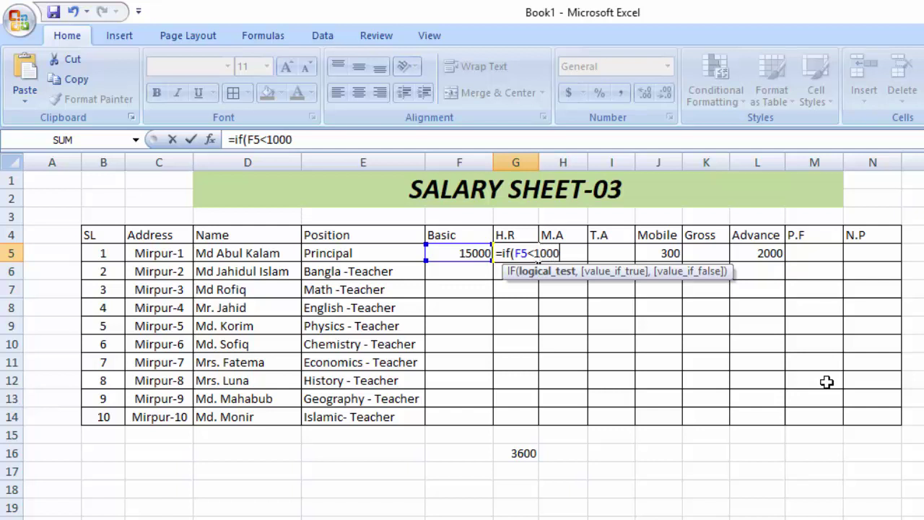
type("0")
type(",")
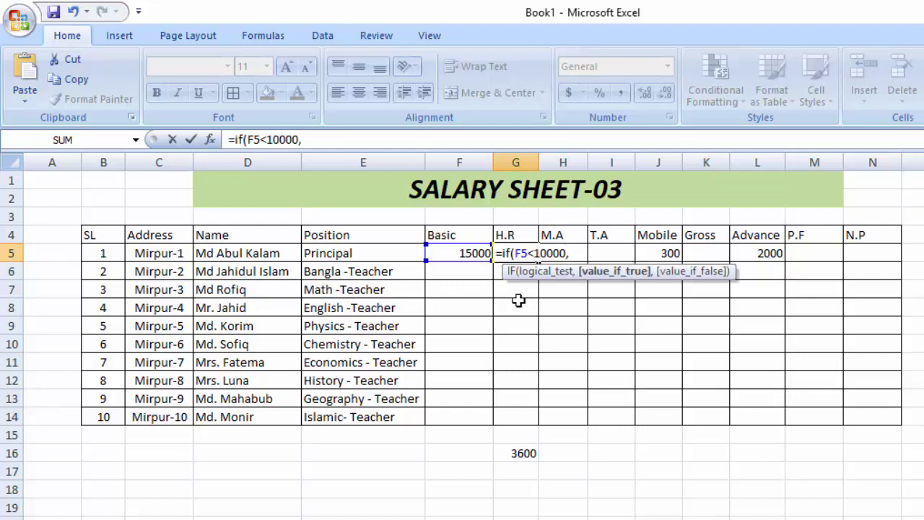
left_click(470, 253)
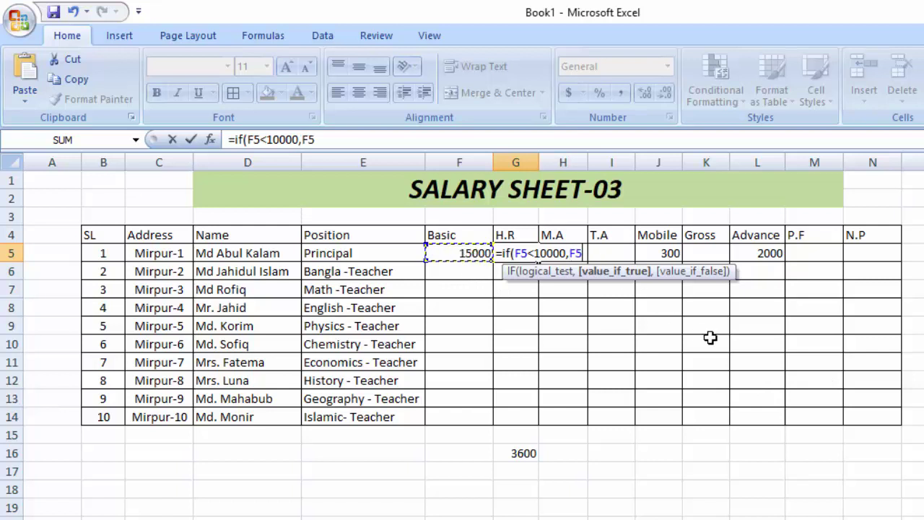
type("*")
type("30")
type("%,")
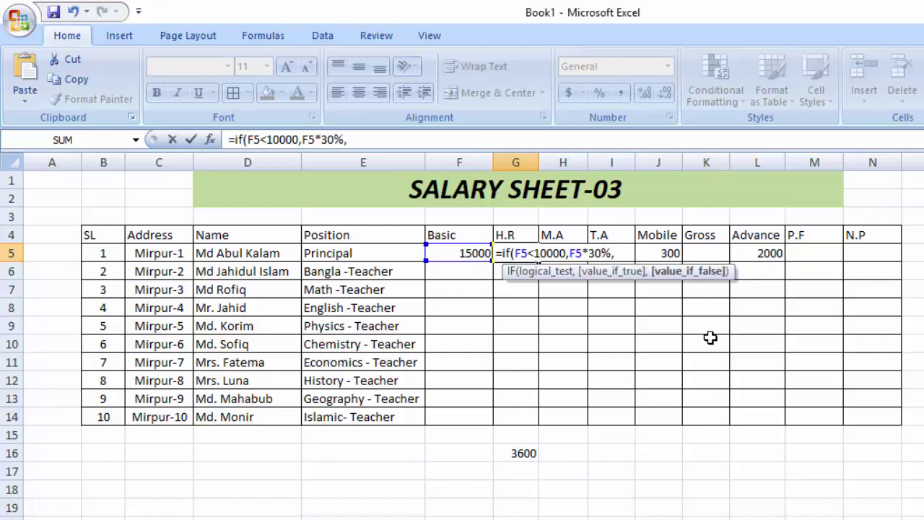
type("f5*")
type("40")
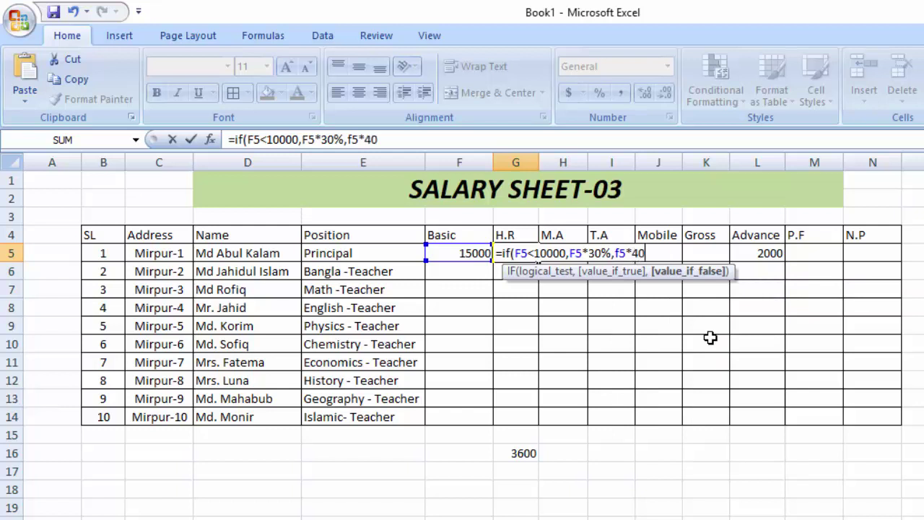
type("%")
key("Return")
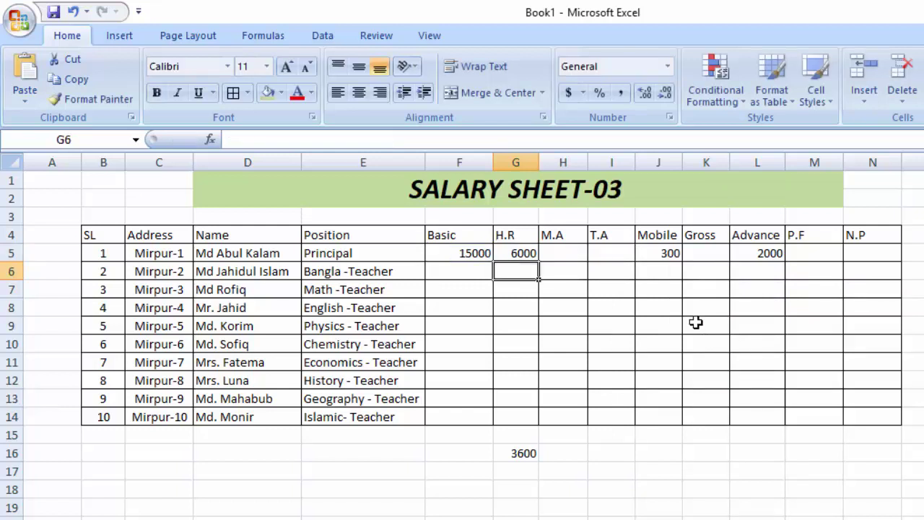
- Copy the H.R formula text from G5, leaving G5 unchanged
left_click(536, 254)
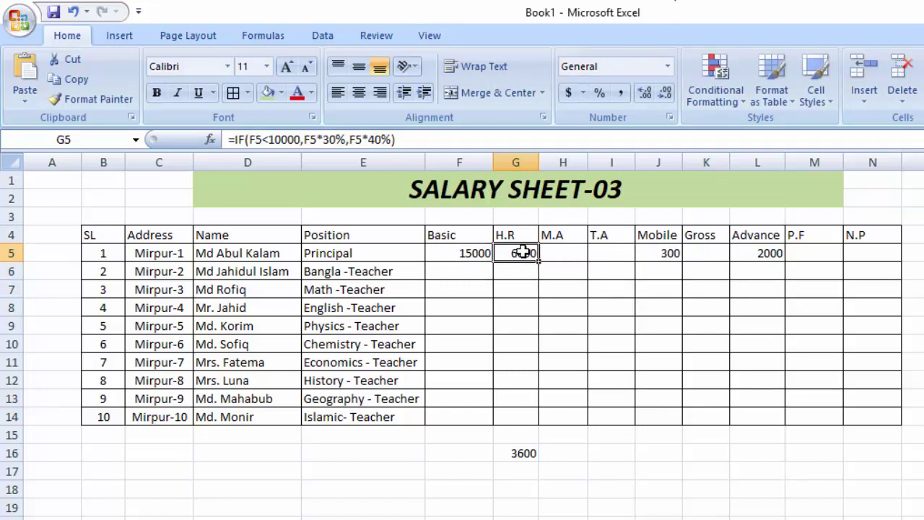
left_click(400, 140)
left_click_drag(400, 140, 227, 139)
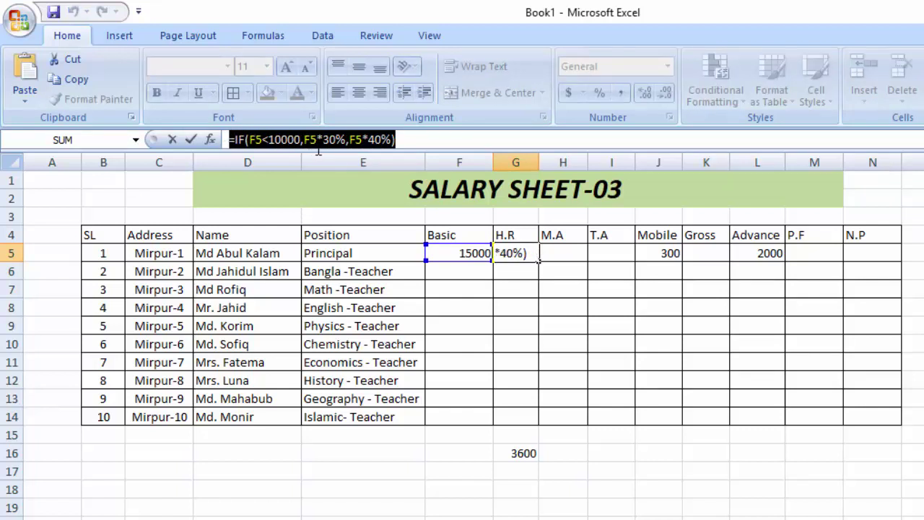
left_click(412, 140)
key("Return")
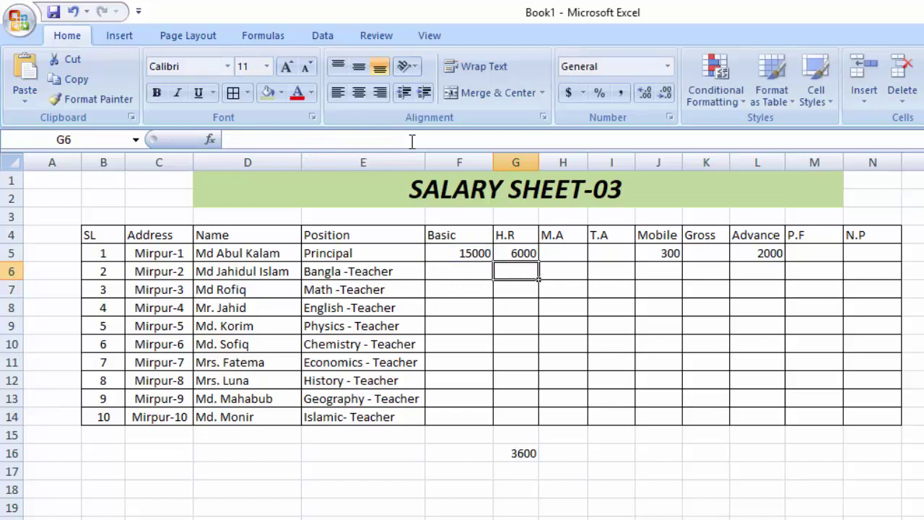
- Paste the formula into H5 and change its rates to 20% and 30%, giving 4500
left_click(583, 254)
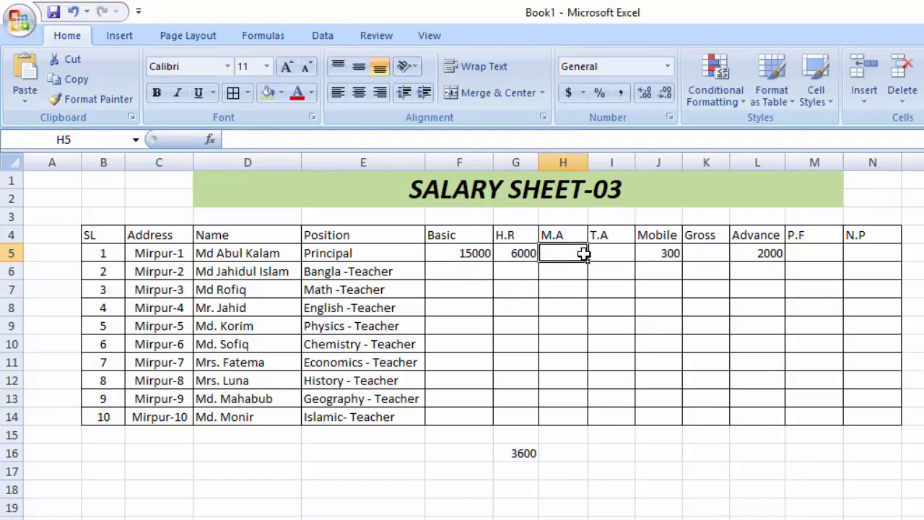
key("ctrl+v")
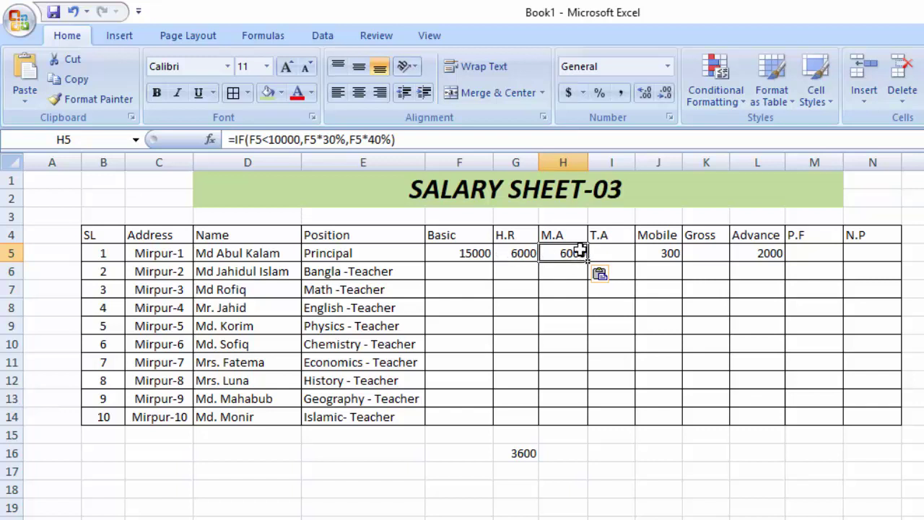
left_click(330, 140)
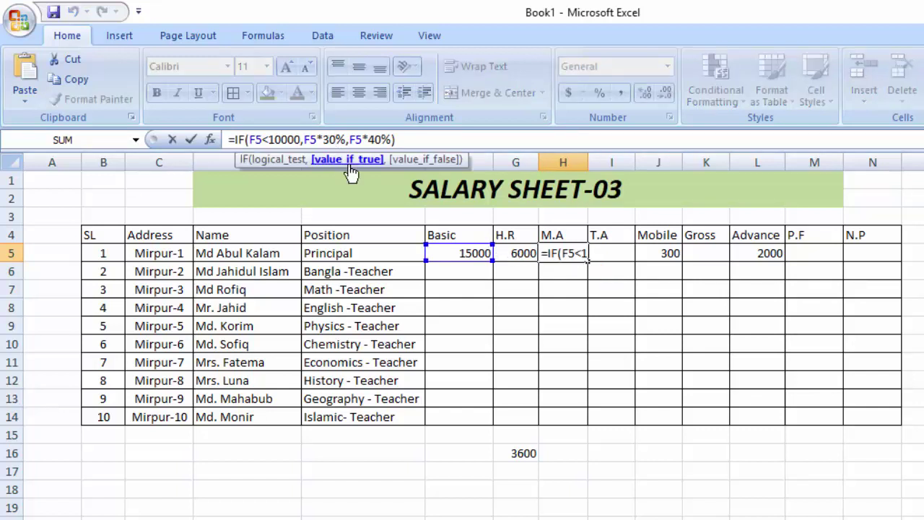
key("BackSpace")
type("2")
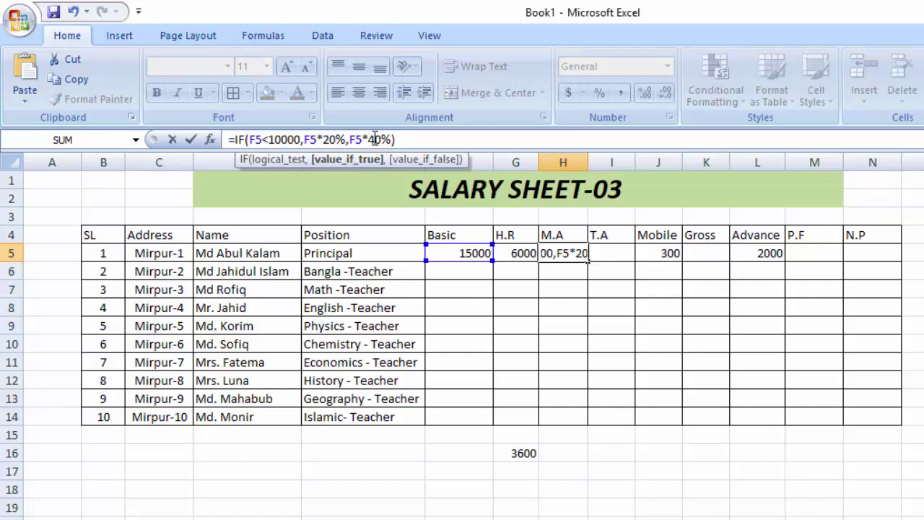
left_click(375, 140)
key("BackSpace")
type("3")
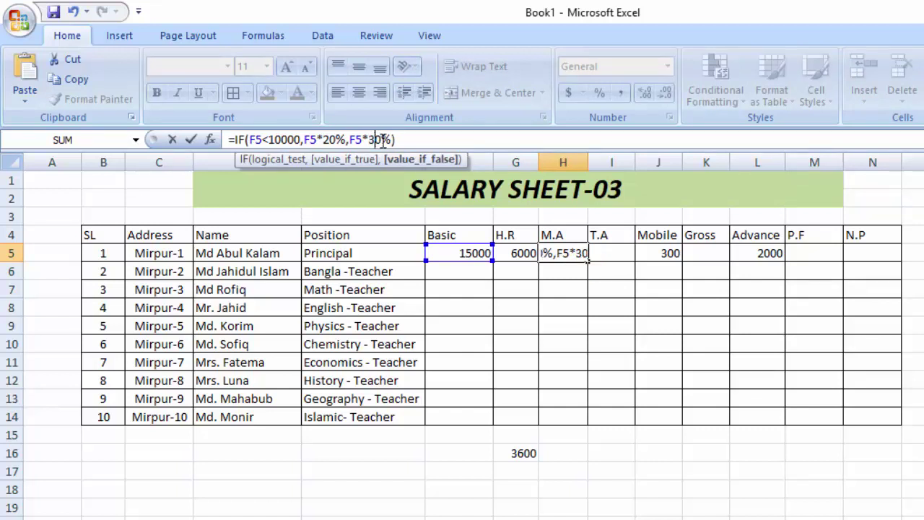
left_click(398, 139)
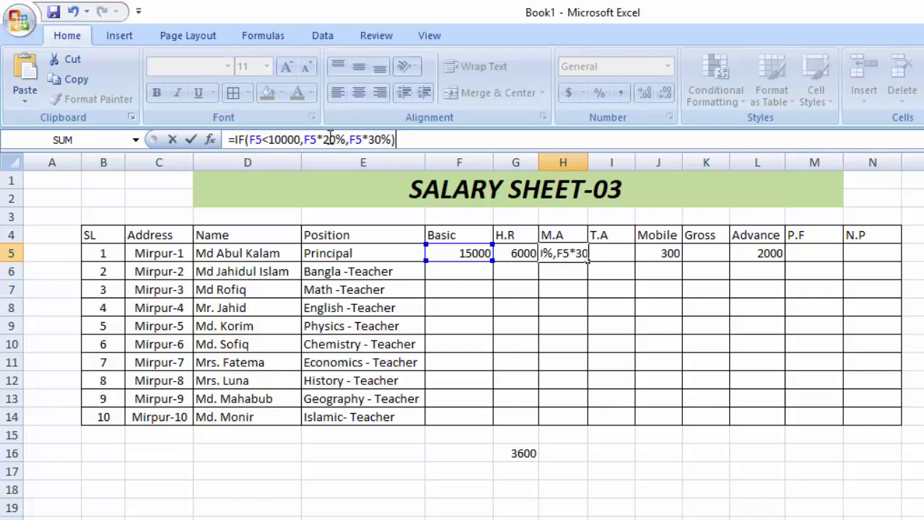
key("Return")
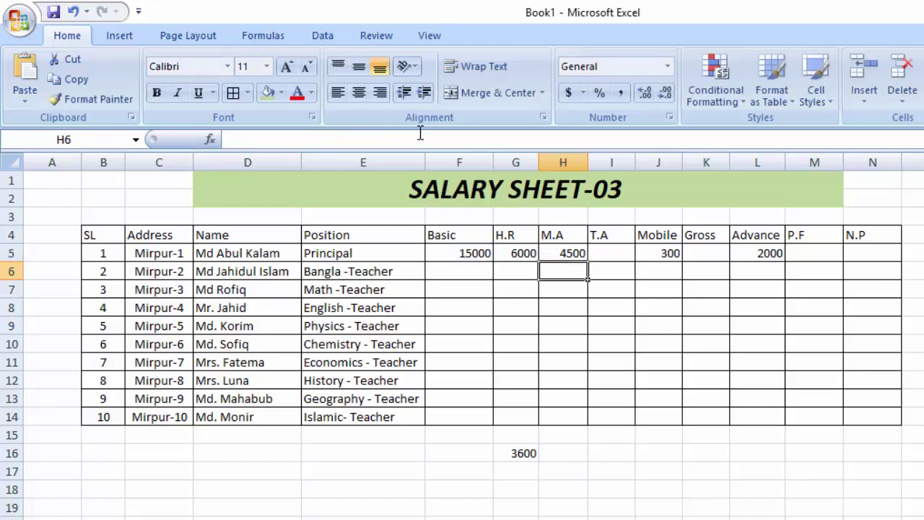
- Paste the IF formula into I5 with rates changed to 10% and 20%, giving 3000
left_click(608, 253)
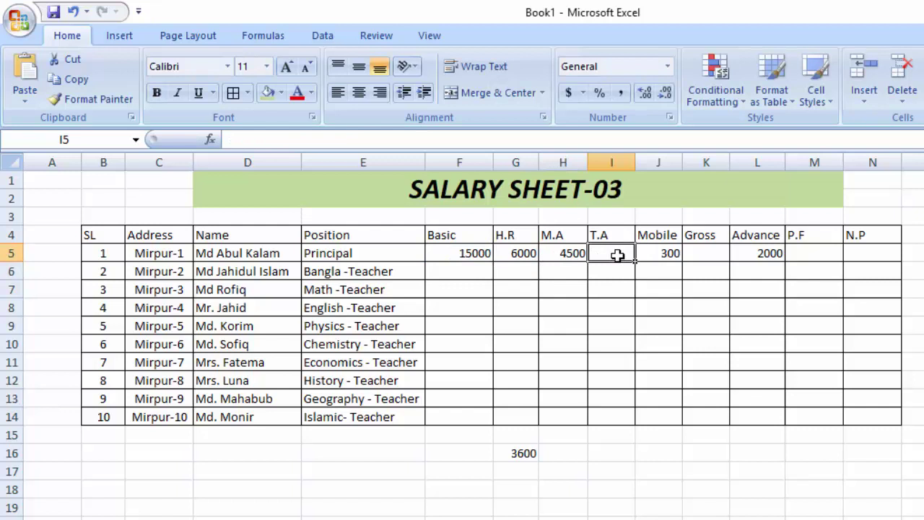
key("ctrl+v")
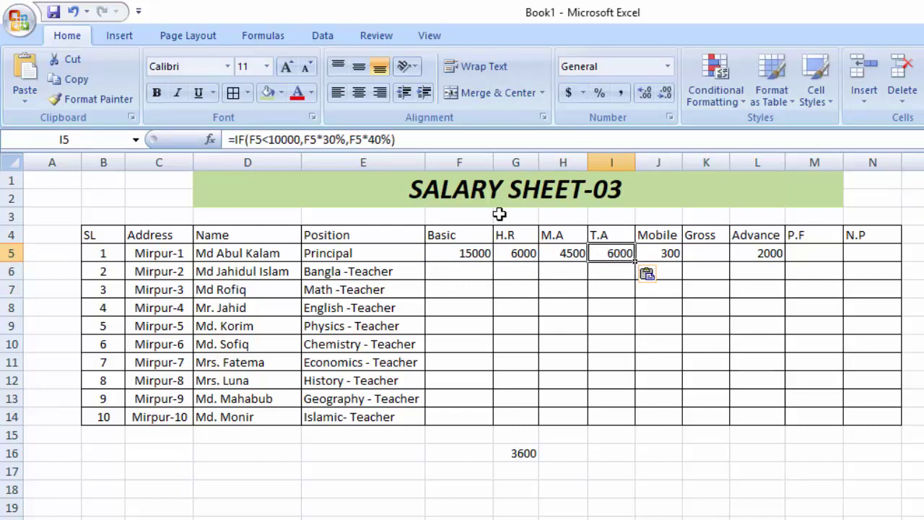
left_click(331, 139)
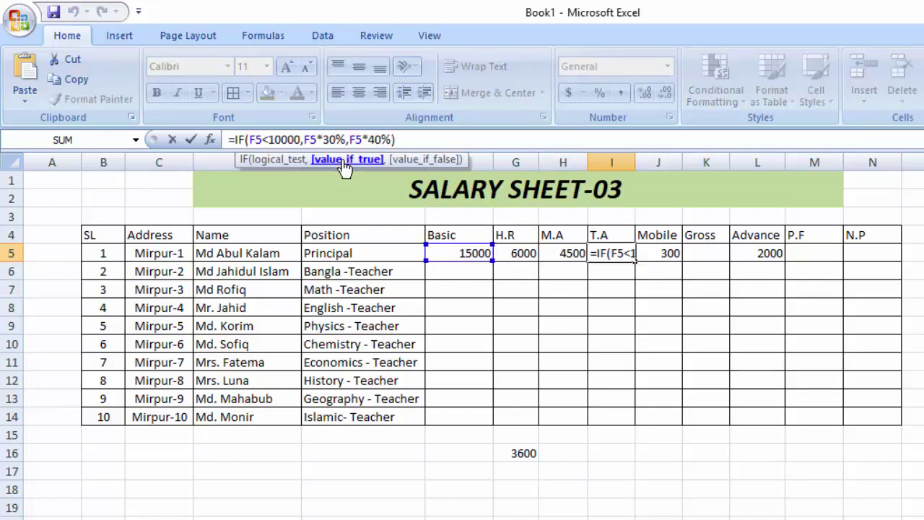
key("BackSpace")
type("1")
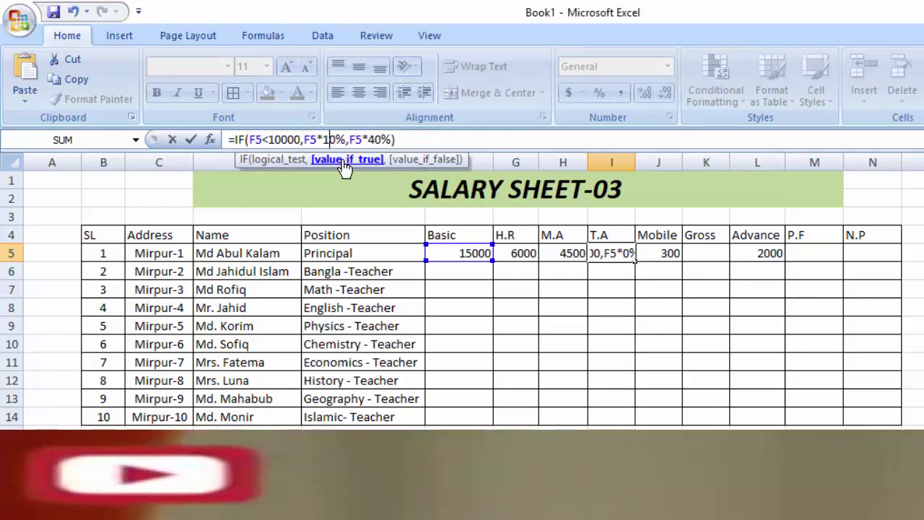
left_click(376, 140)
key("BackSpace")
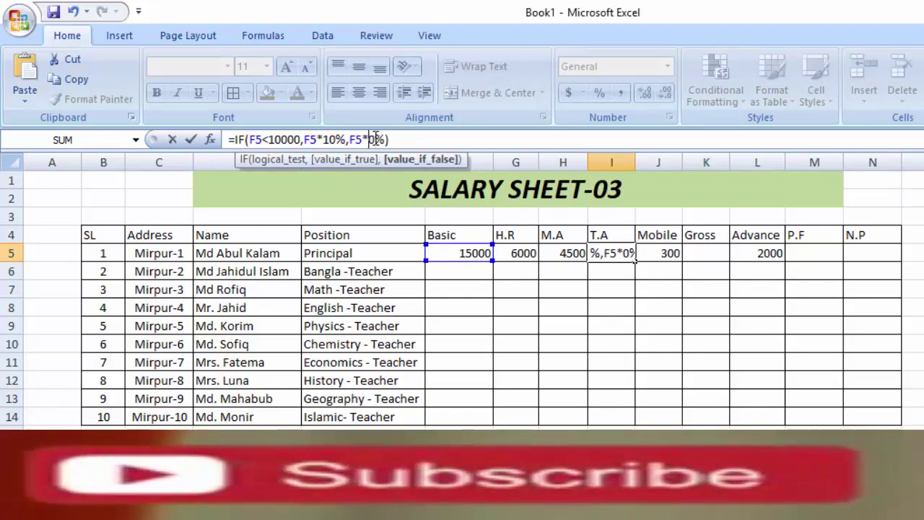
type("2")
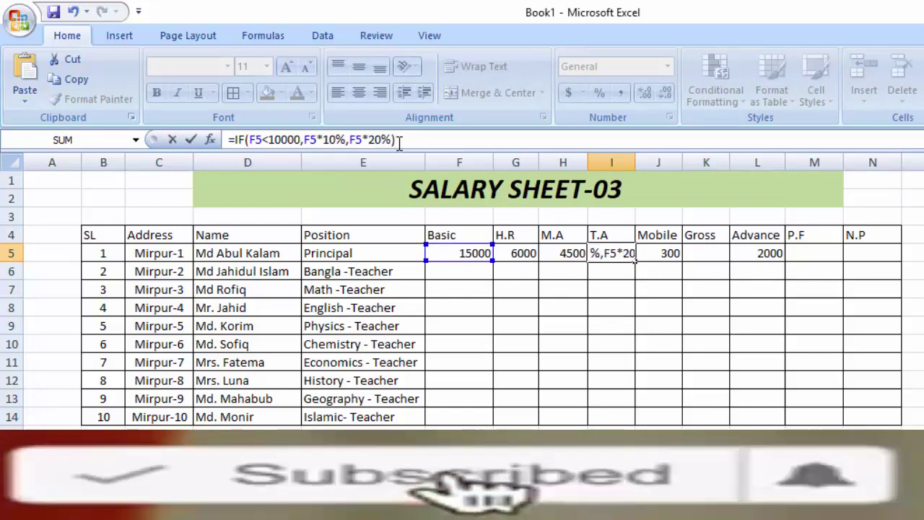
key("Return")
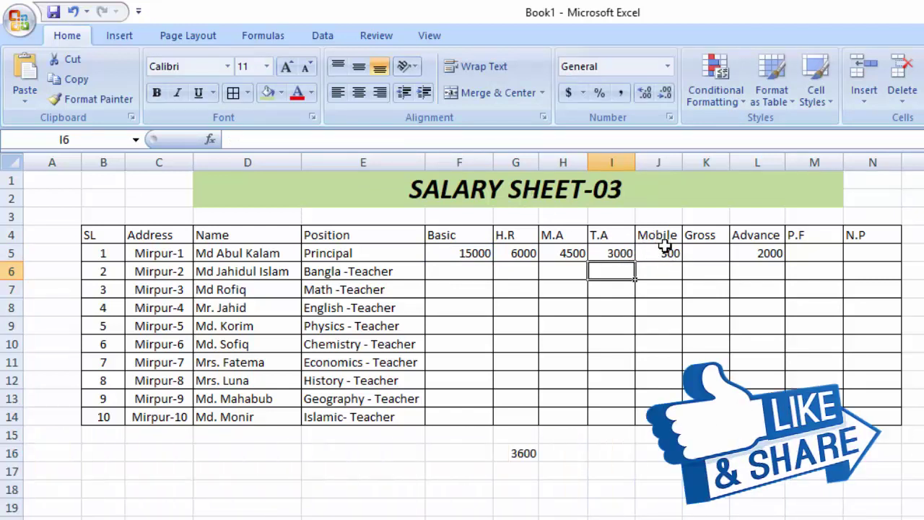
- Enter =F5+G5+H5+I5+J5 in K5 for Gross 28800, then check it alongside Advance 2000
left_click(717, 254)
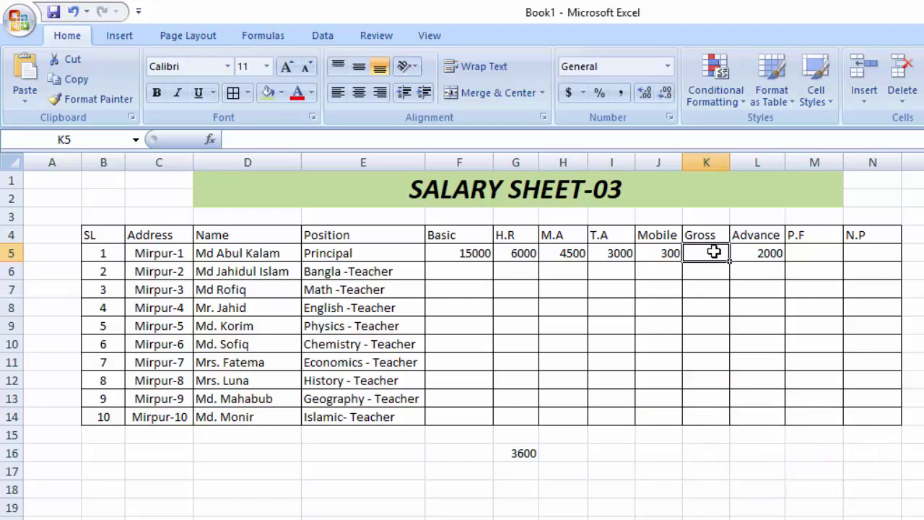
type("=")
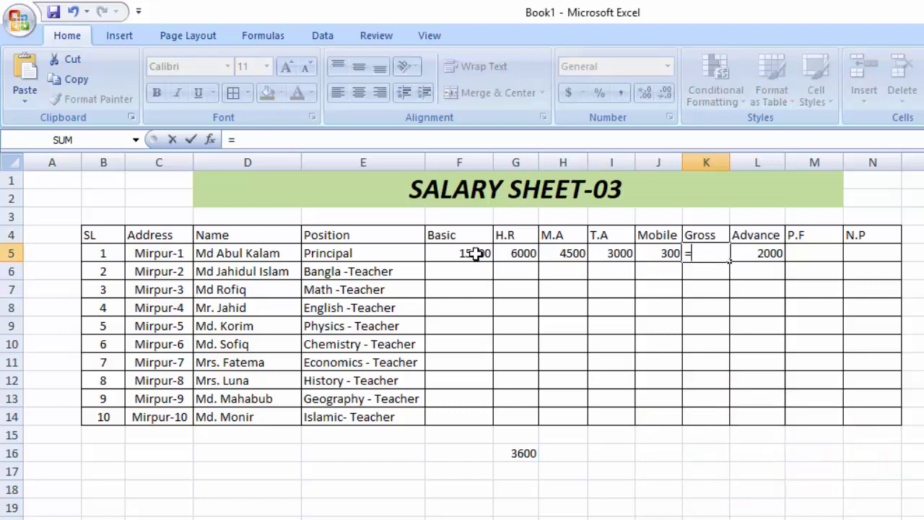
left_click(476, 252)
type("+")
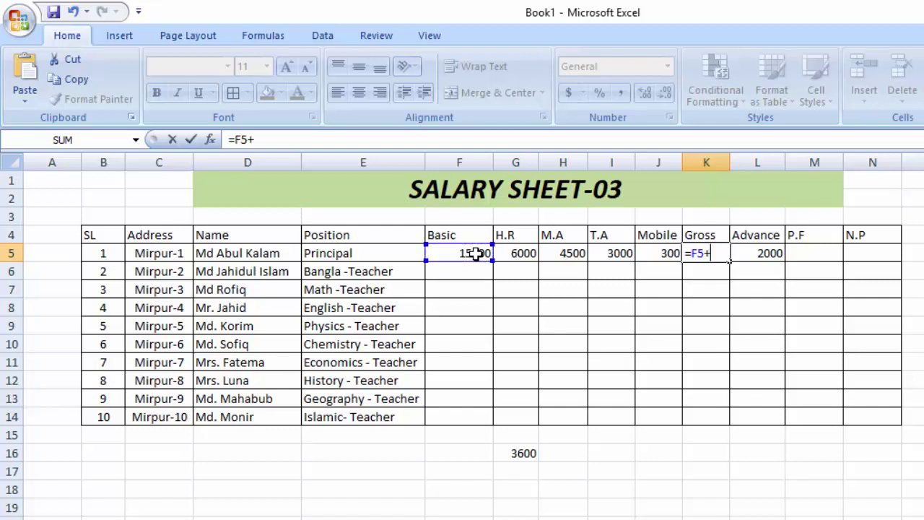
left_click(525, 253)
type("+")
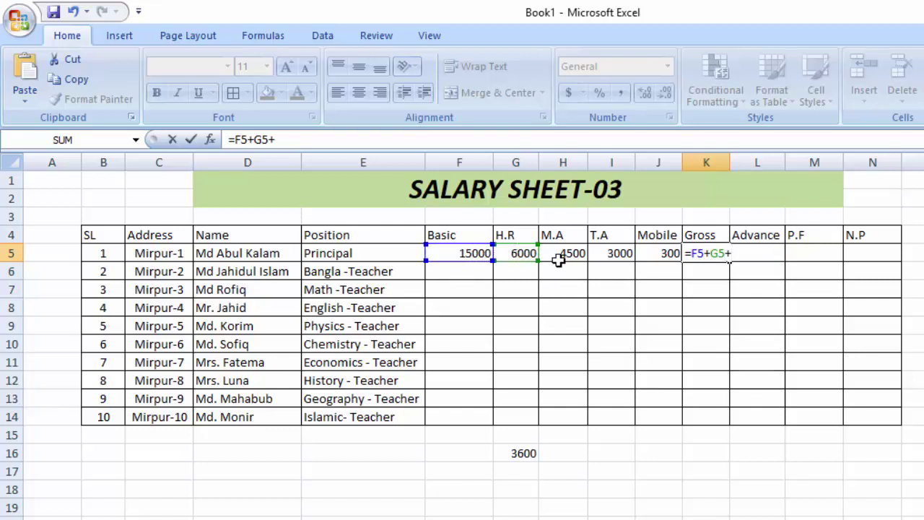
left_click(573, 254)
type("+")
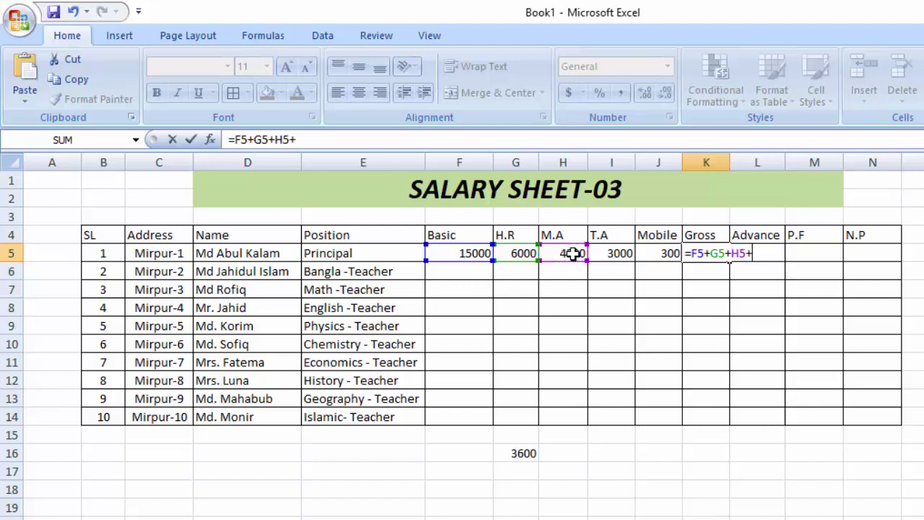
left_click(618, 253)
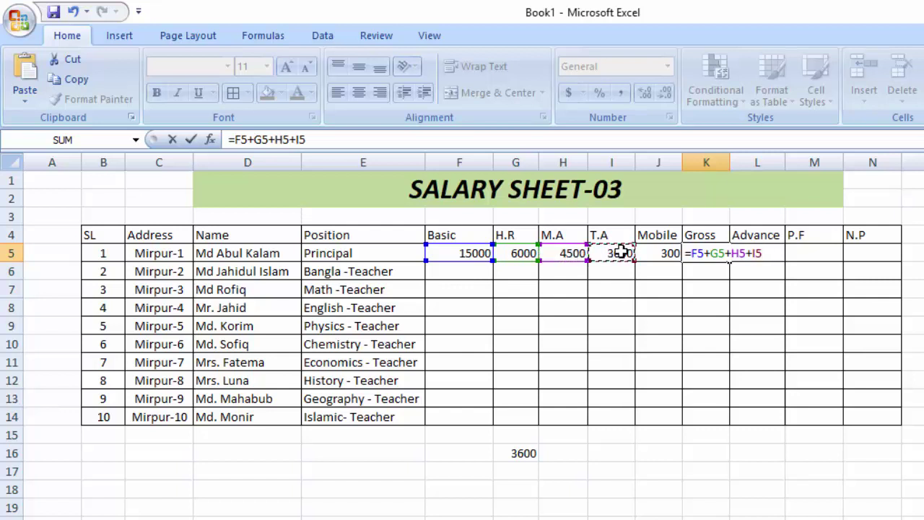
type("+")
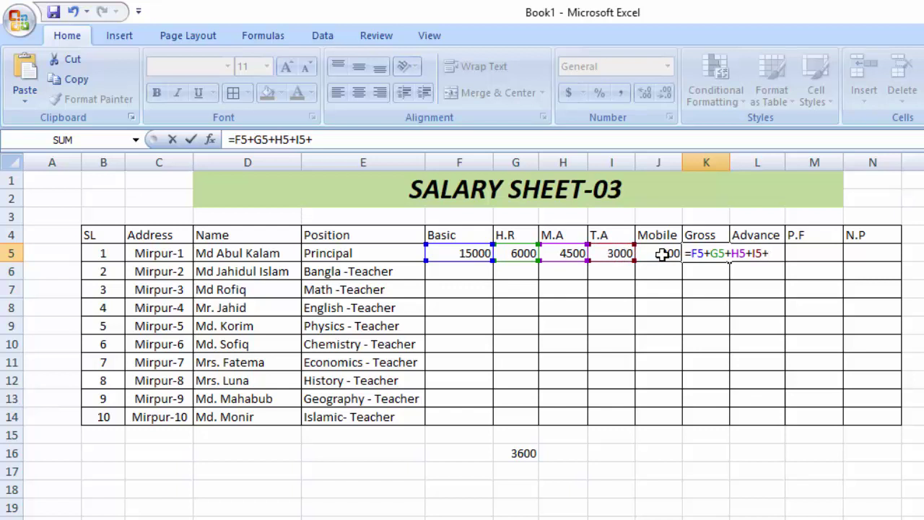
left_click(662, 253)
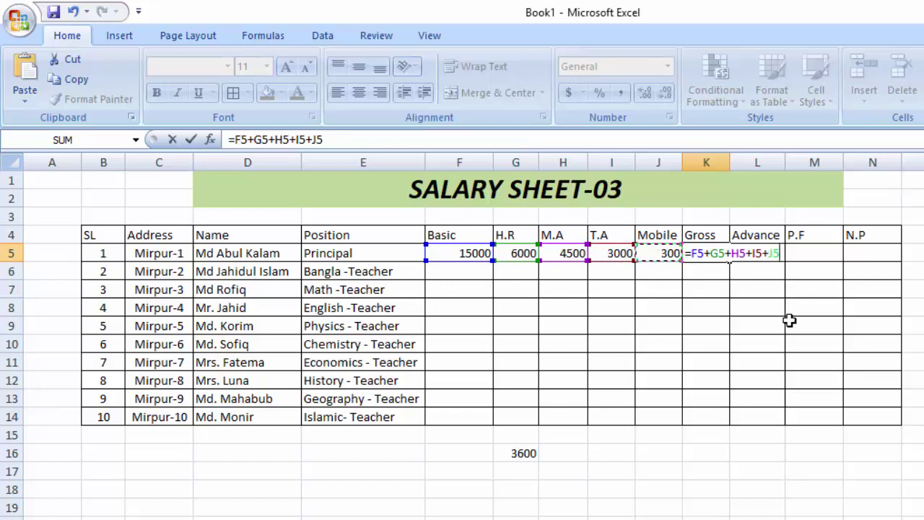
key("Return")
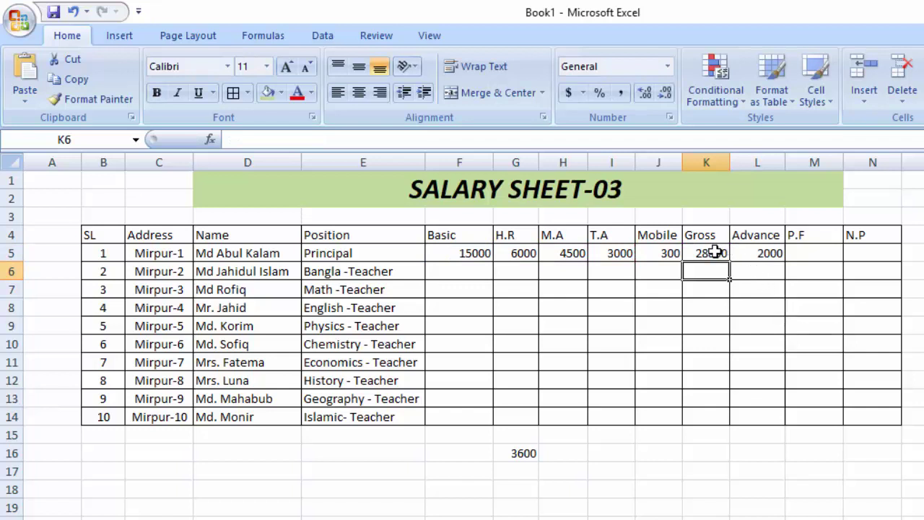
left_click(713, 252)
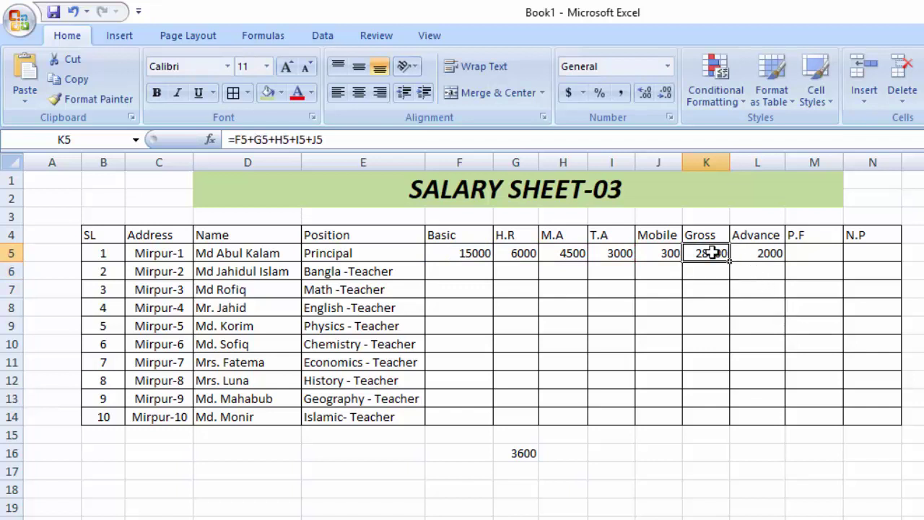
left_click(767, 255)
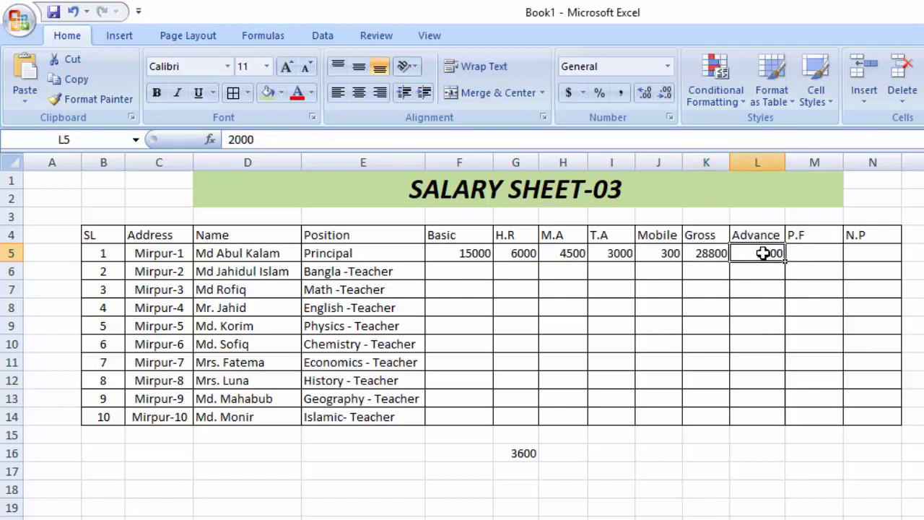
- Paste the IF formula into M5 with rates changed to 10% and 20%, giving P.F 3000
left_click(815, 258)
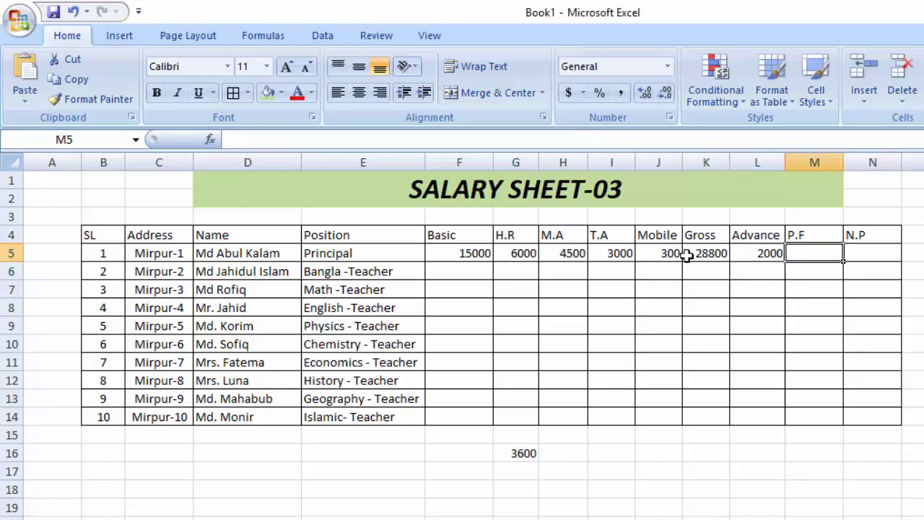
type("=IF(F5<10000,F5*30%,F5*40%)")
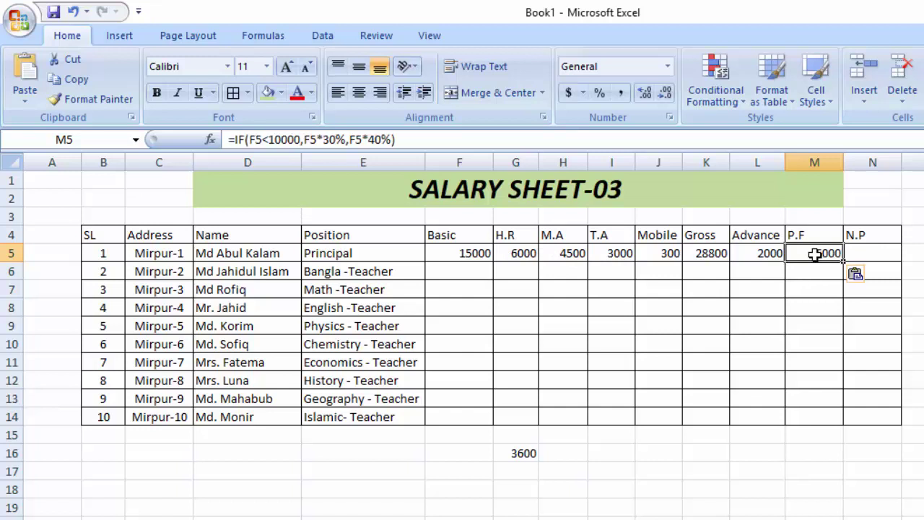
left_click(334, 140)
key("BackSpace")
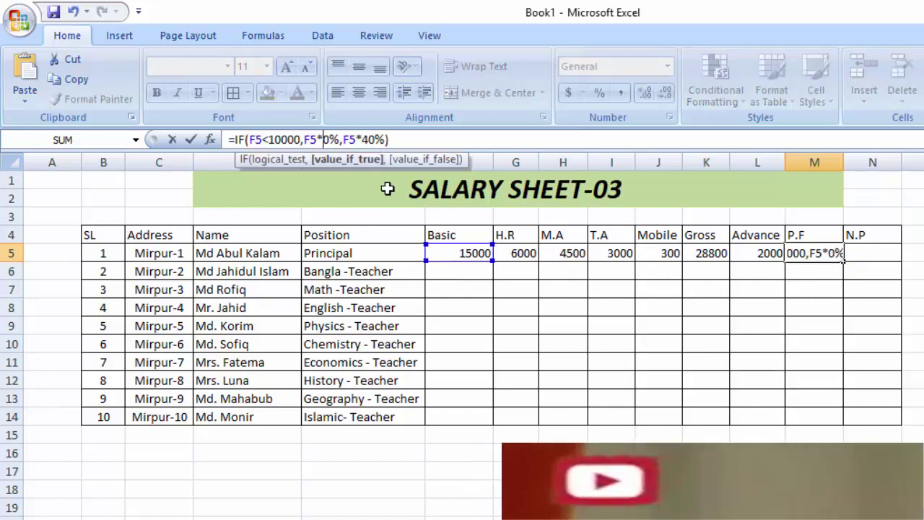
type("1")
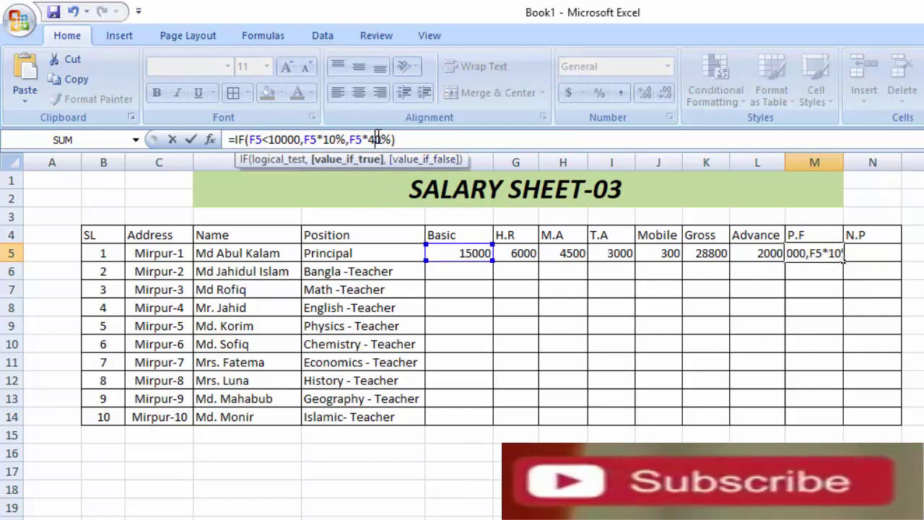
left_click(375, 139)
key("BackSpace")
type("2")
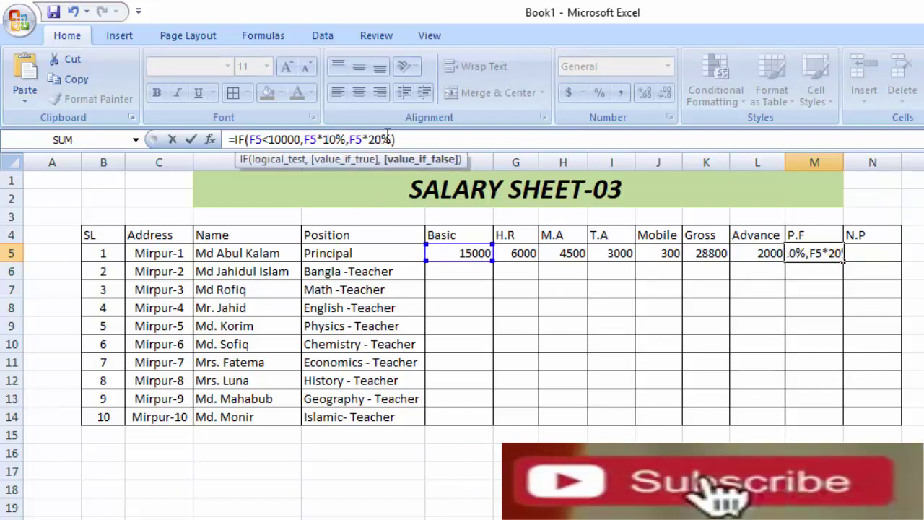
left_click(408, 139)
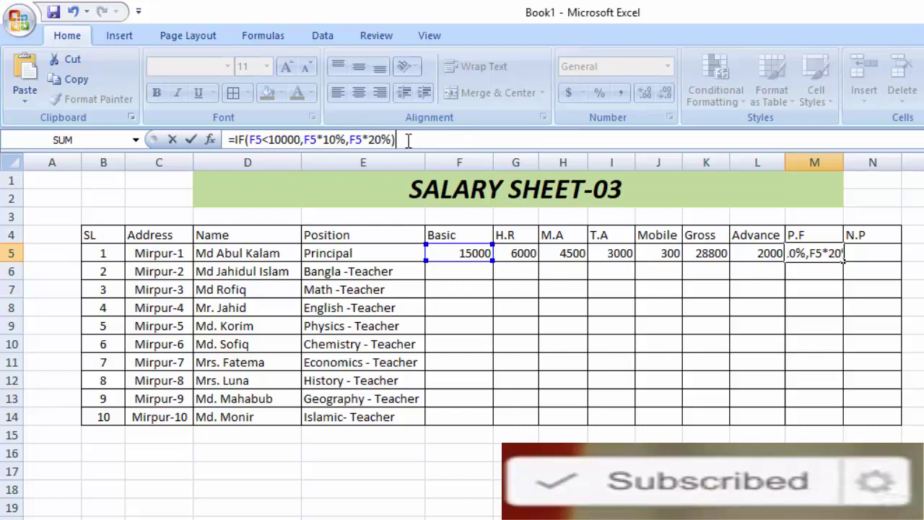
key("Return")
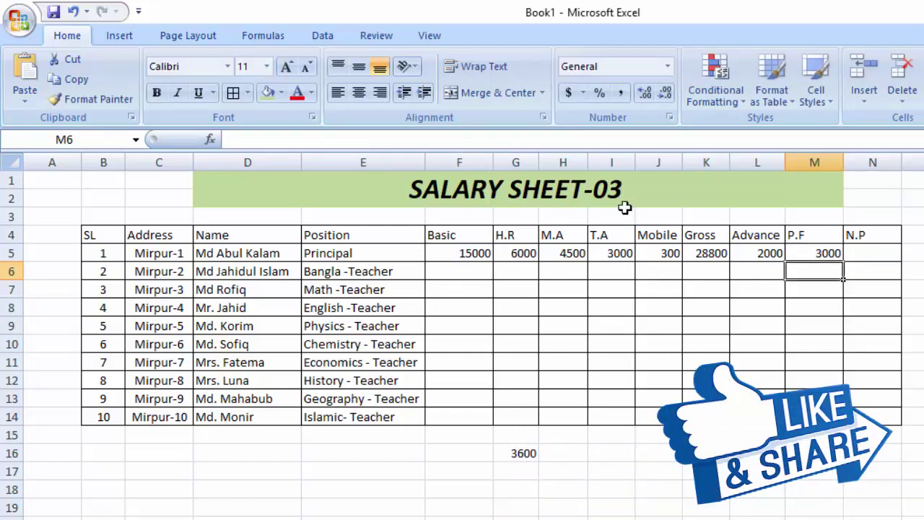
left_click(834, 256)
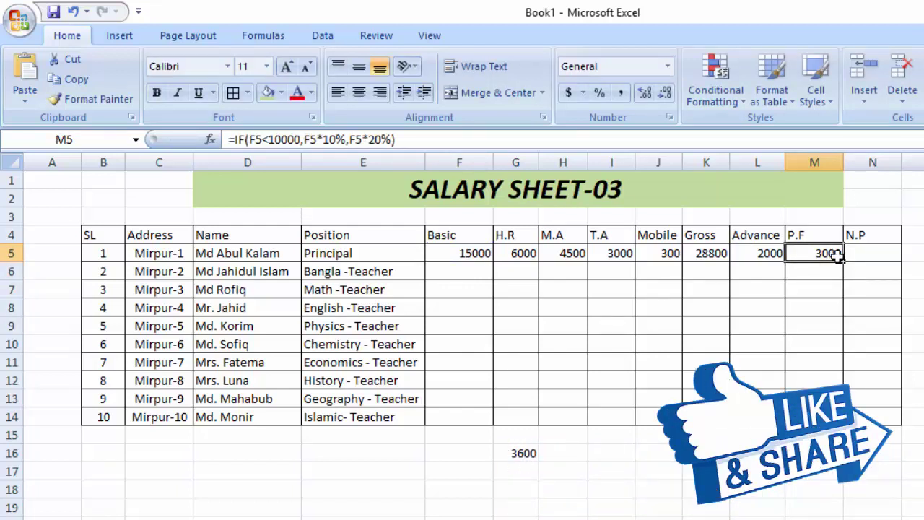
left_click(881, 253)
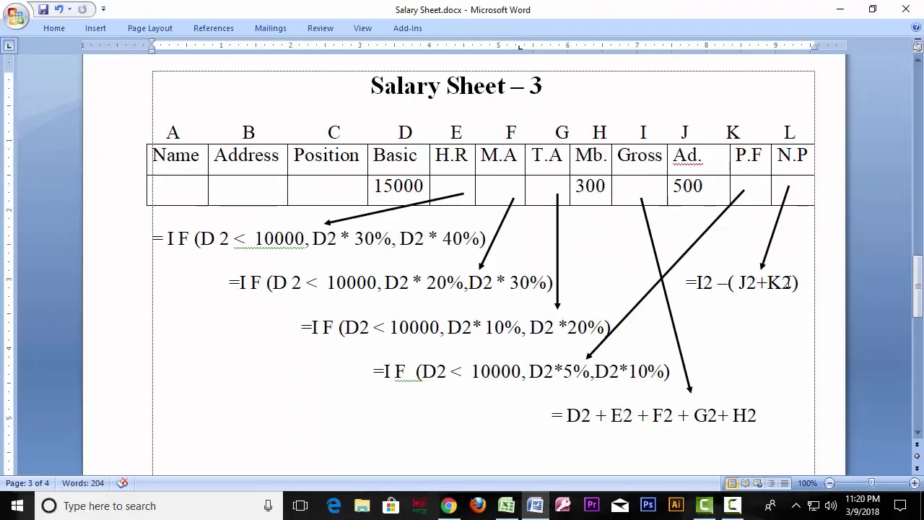
double_click(758, 160)
left_click_drag(736, 162, 693, 160)
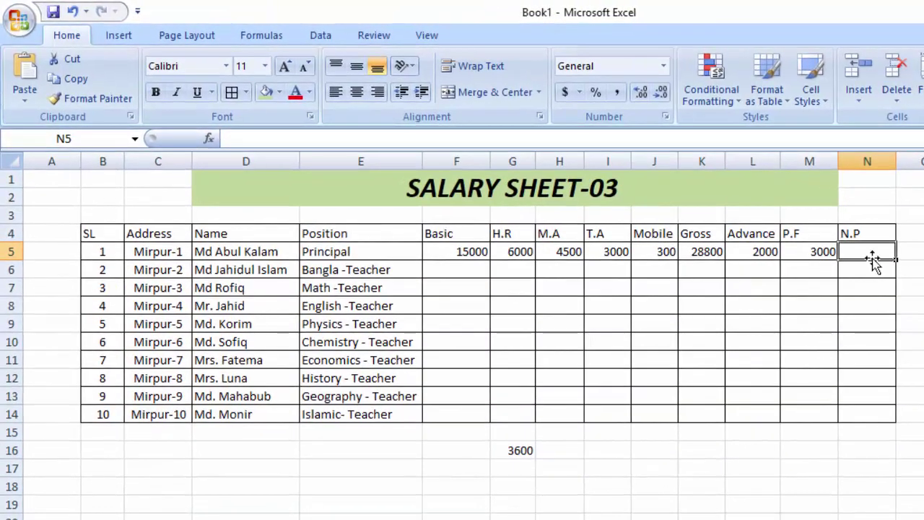
- Enter =K5-(L5+M5) in N5 so net pay shows 23800
type("=")
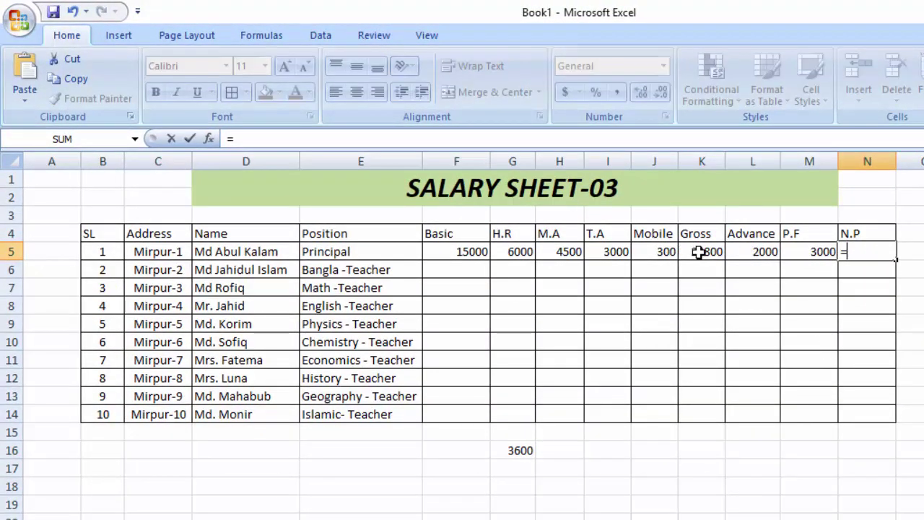
left_click(704, 252)
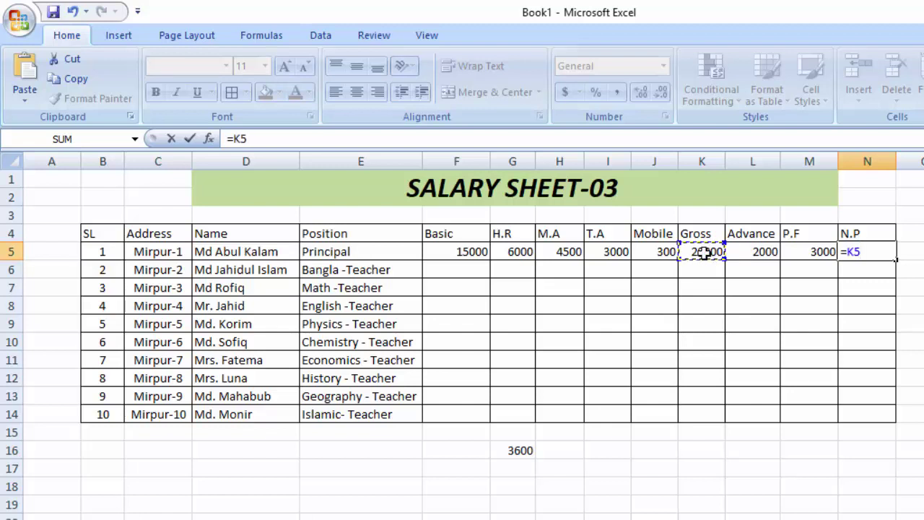
type("-")
type("(")
left_click(762, 251)
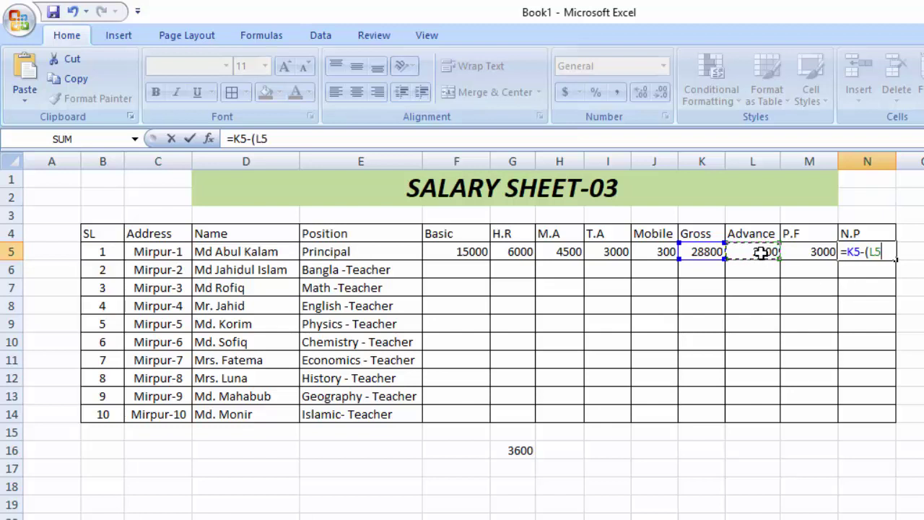
type("+")
left_click(809, 252)
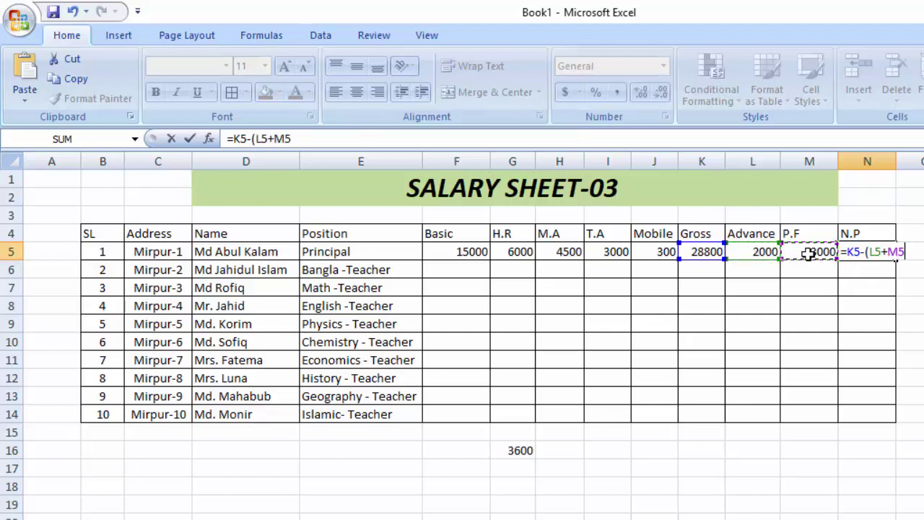
type(")")
key("Return")
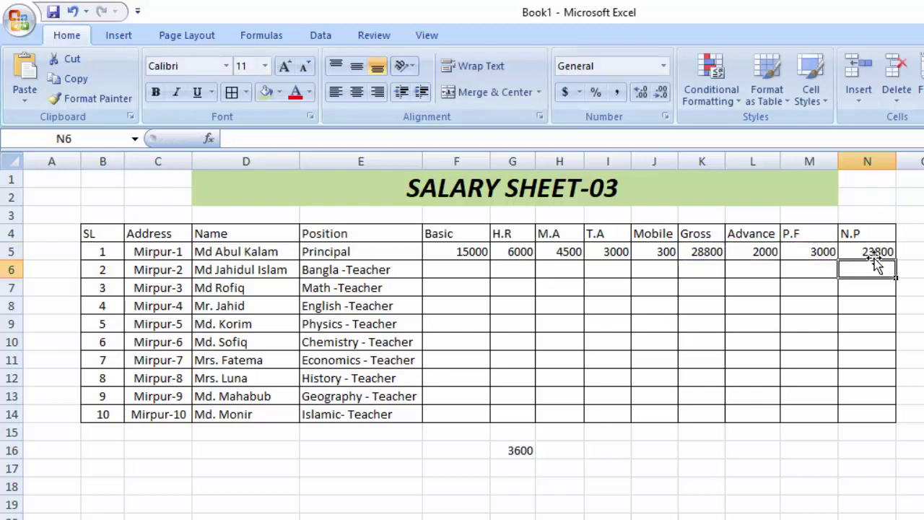
left_click(872, 252)
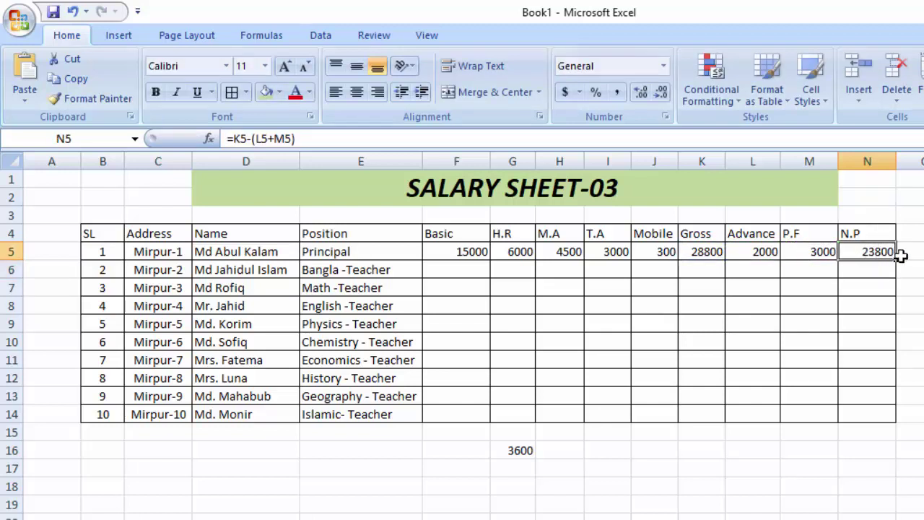
- Type Basic pays 12000, 9000, 11000, 20000 and 8000 into F6 through F10
left_click(460, 269)
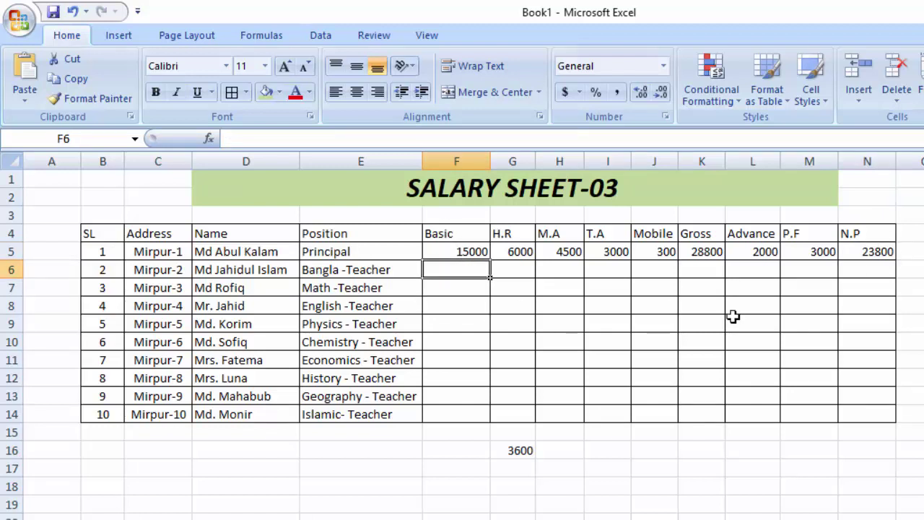
type("12000")
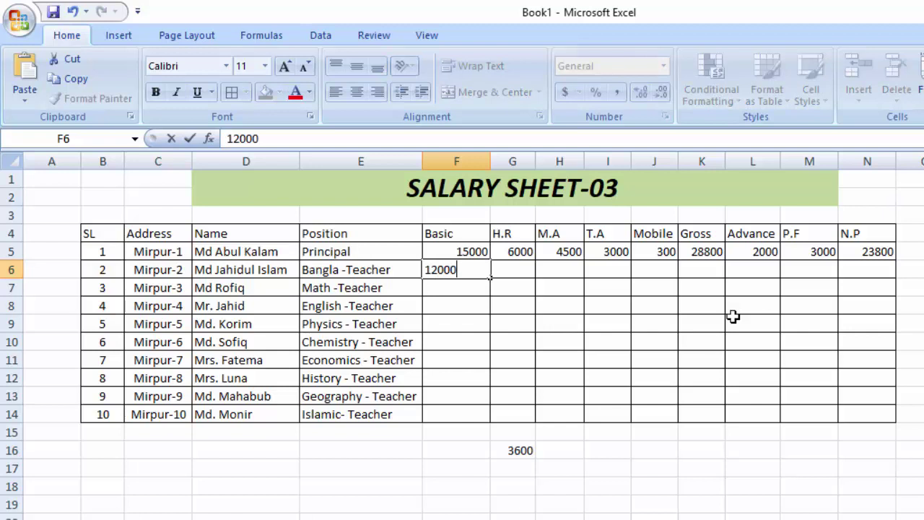
key("Return")
type("9000")
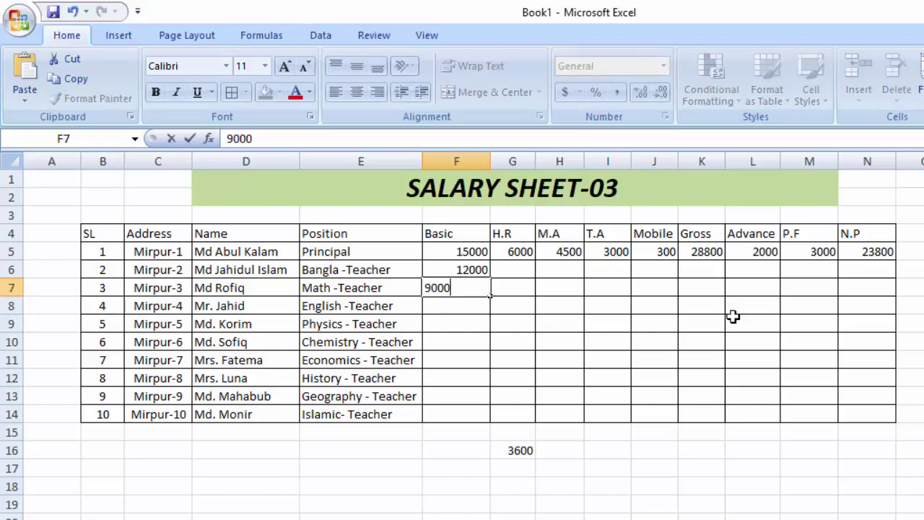
key("Return")
type("11000")
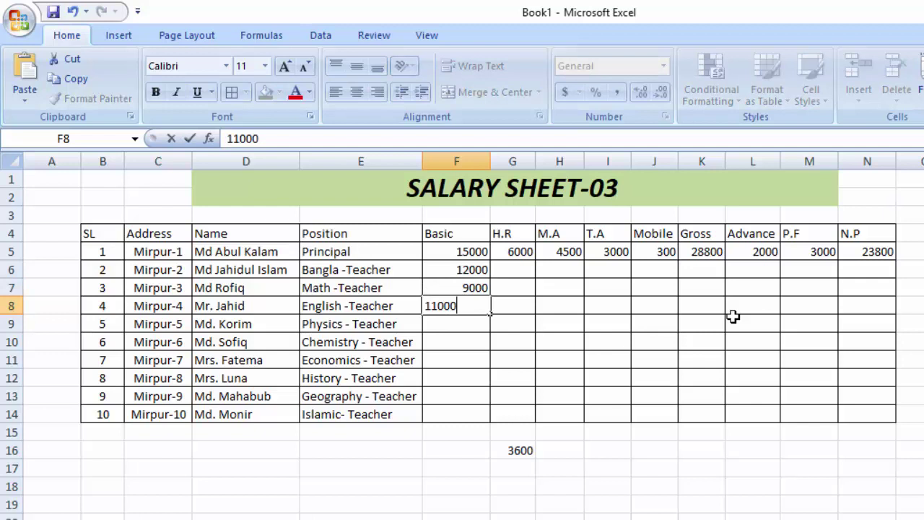
key("Return")
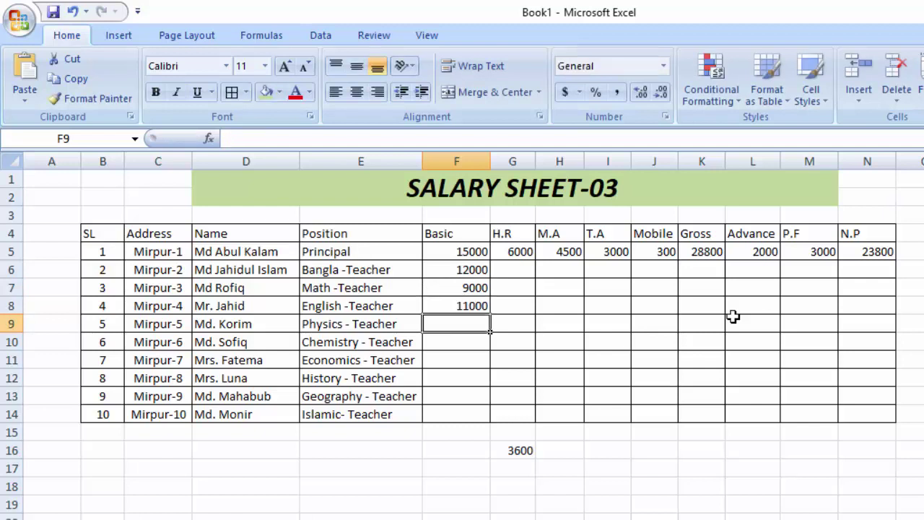
type("20000")
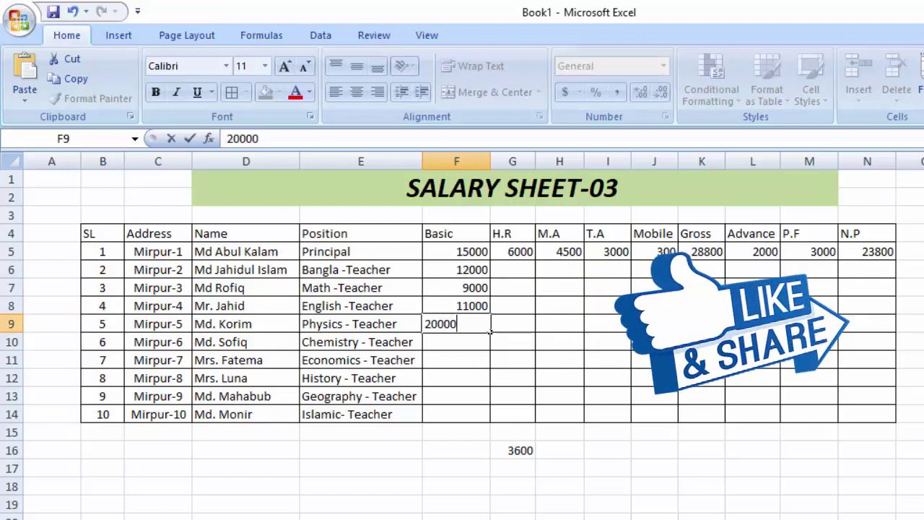
key("Return")
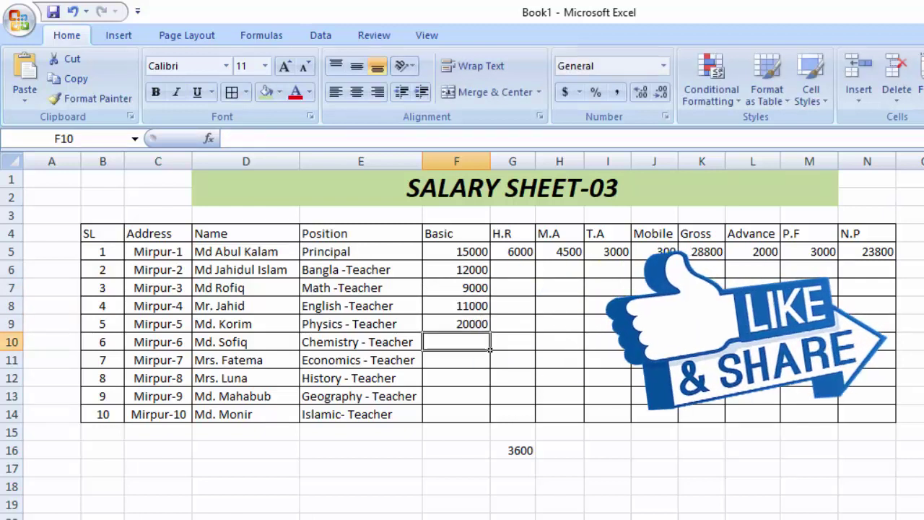
type("800")
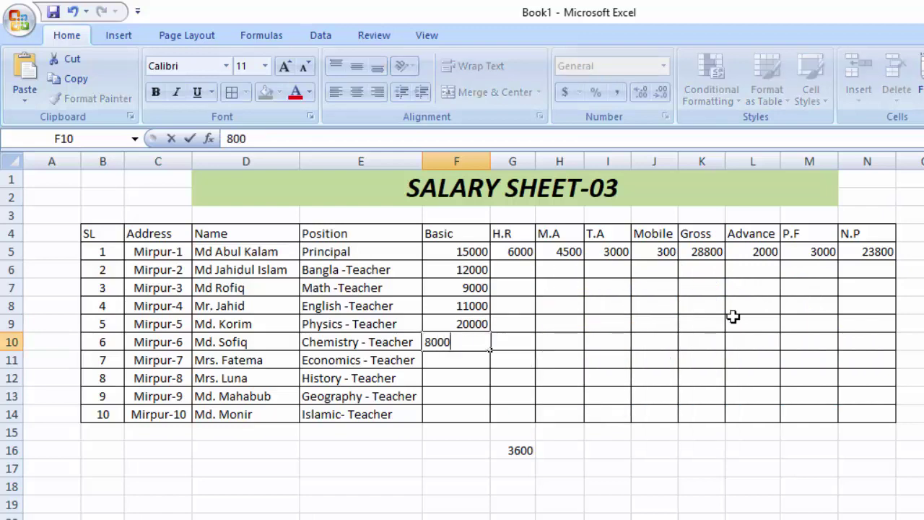
type("0")
key("Return")
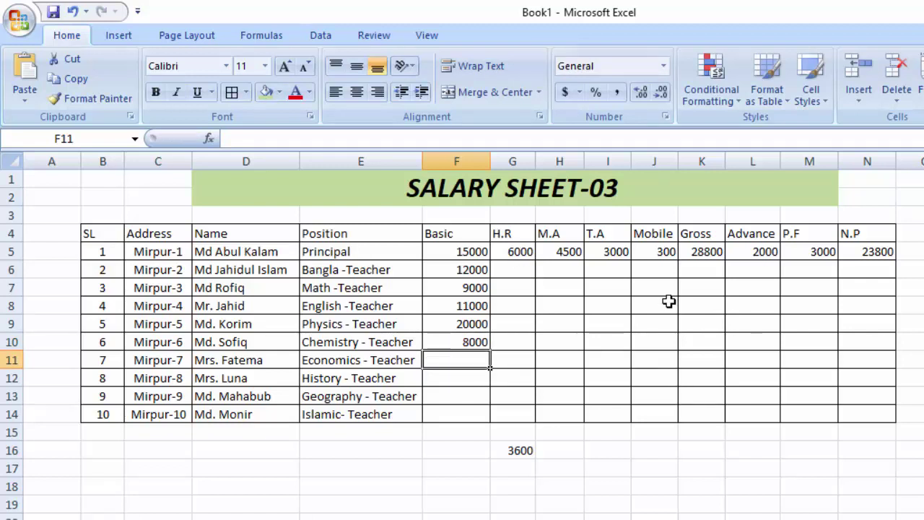
- Enter 300 in J6 and fill it down the Mobile column to J14
left_click(659, 253)
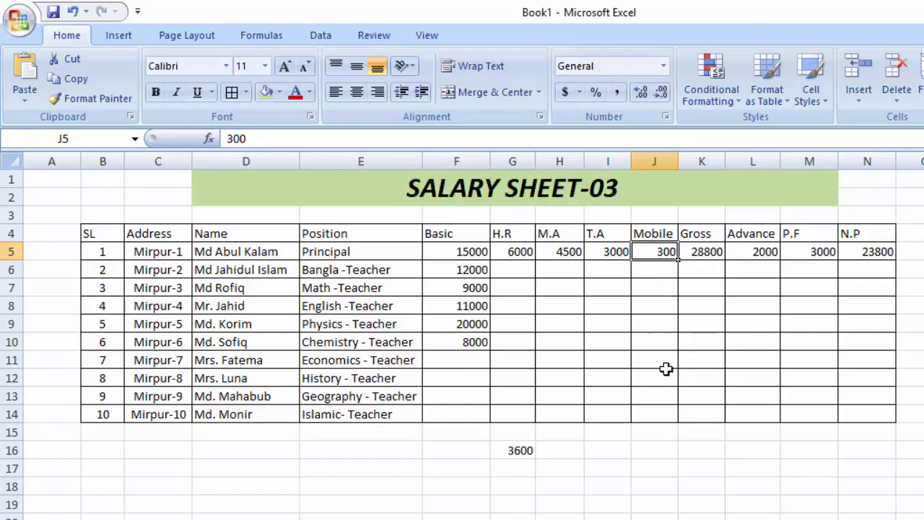
left_click(662, 270)
type("300")
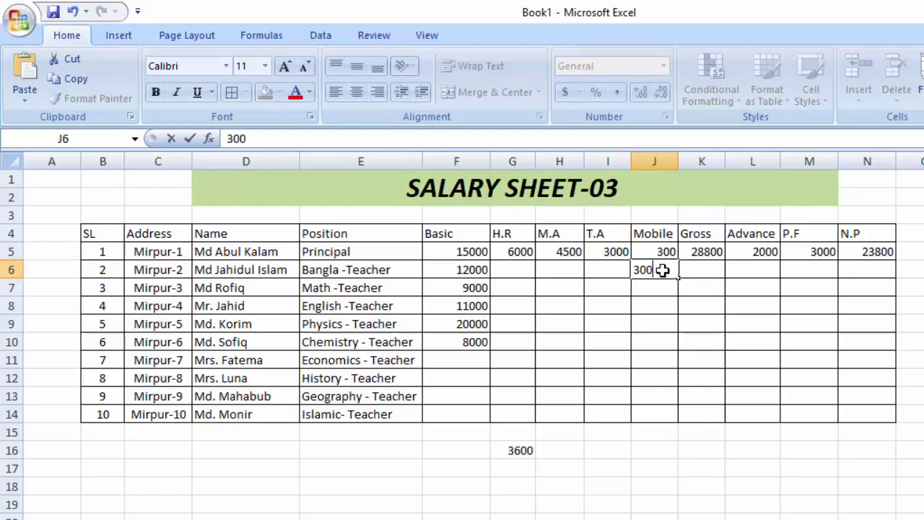
key("Return")
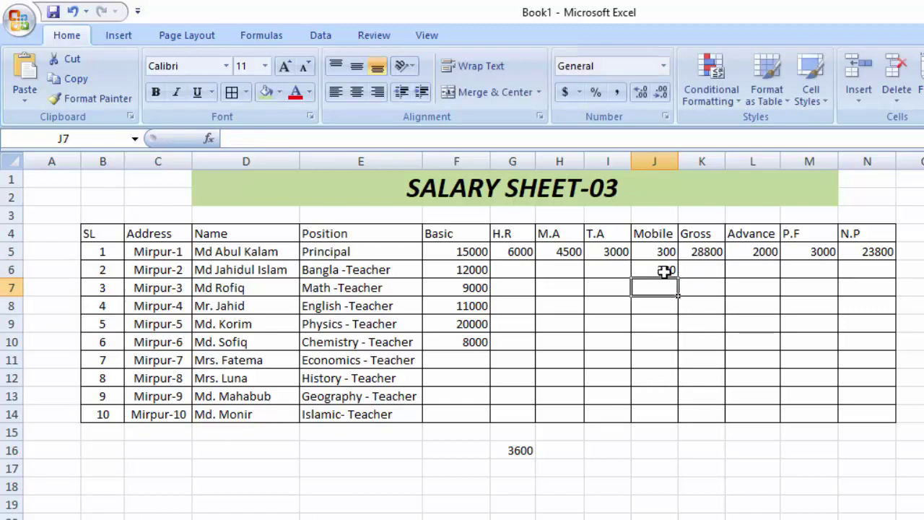
left_click(662, 270)
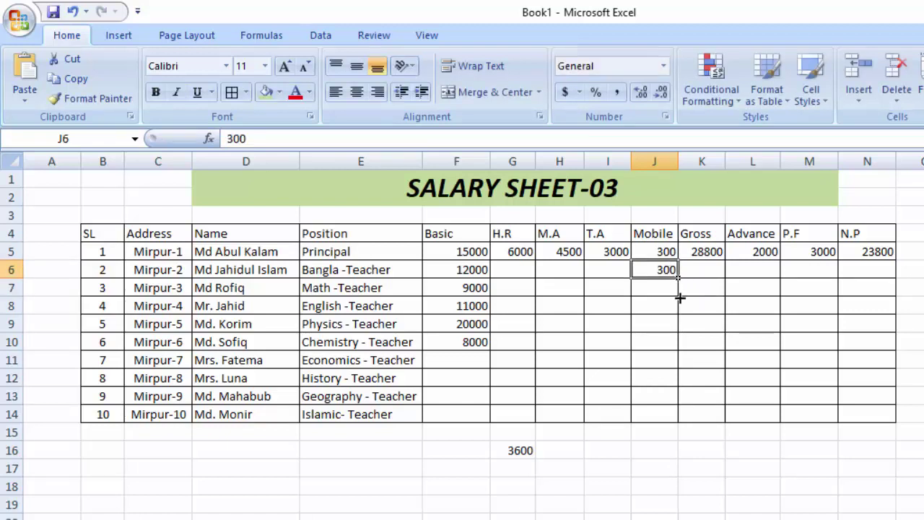
left_click_drag(679, 297, 680, 423)
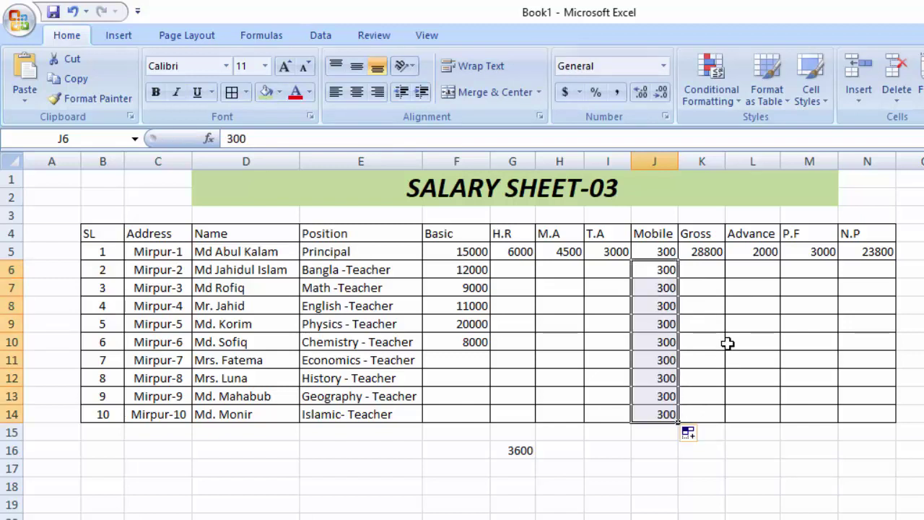
- Begin the Advance column by typing 0 for employee 2 in L6
left_click(770, 259)
left_click(765, 275)
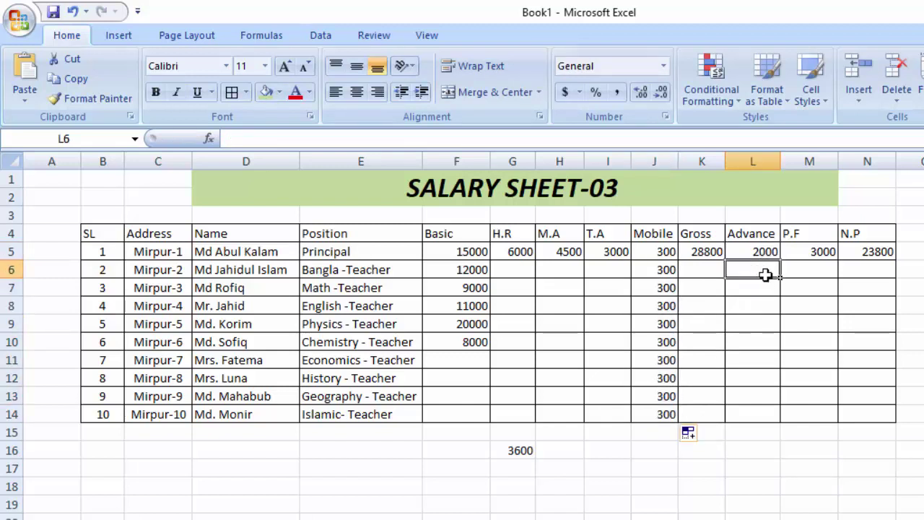
type("0")
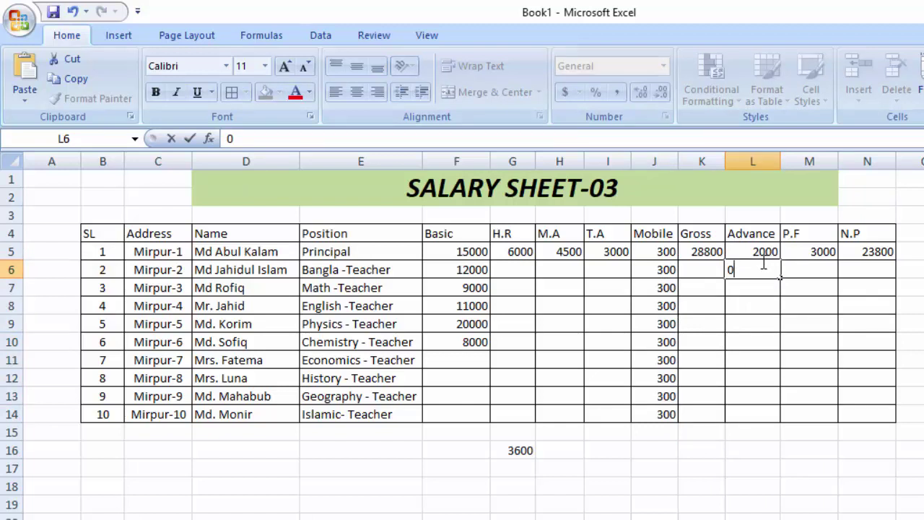
- Fill advances L6:L14 with 0, 0, 3000, 5000, 0, 0, 0, 8000 and 0
key("Return")
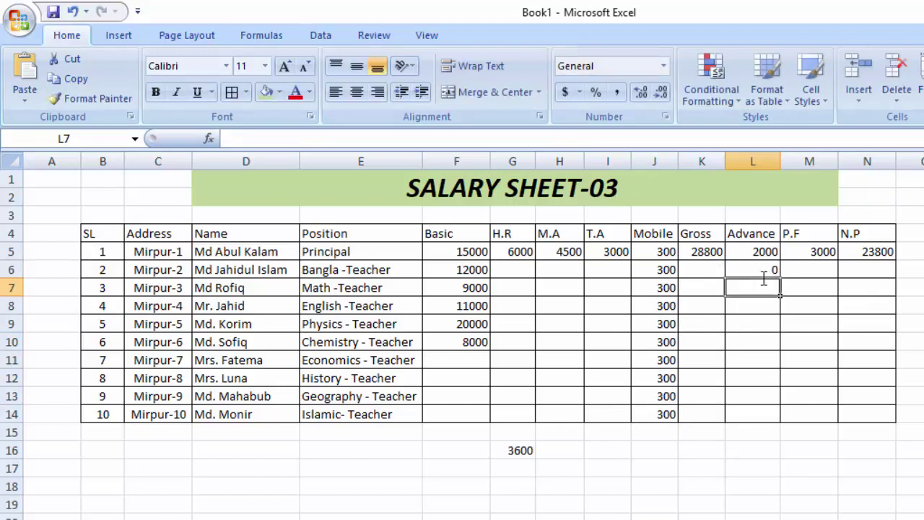
type("0")
key("Return")
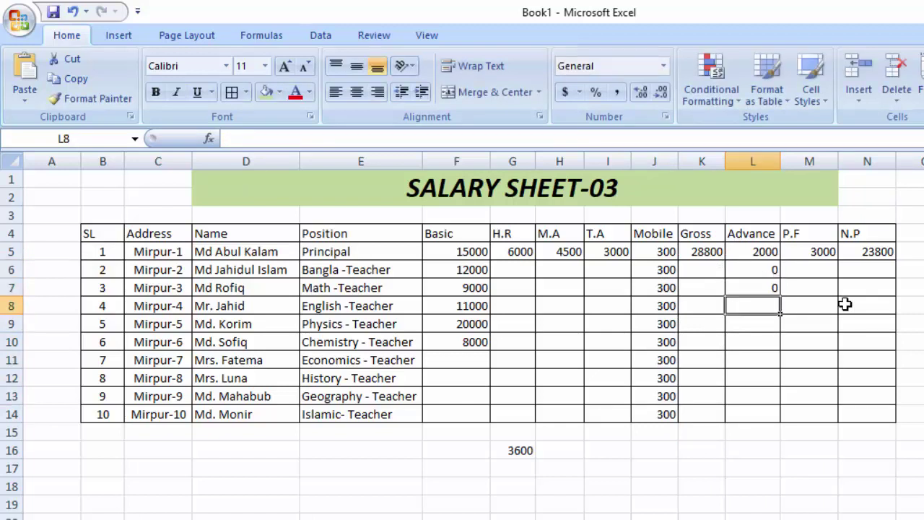
type("3000")
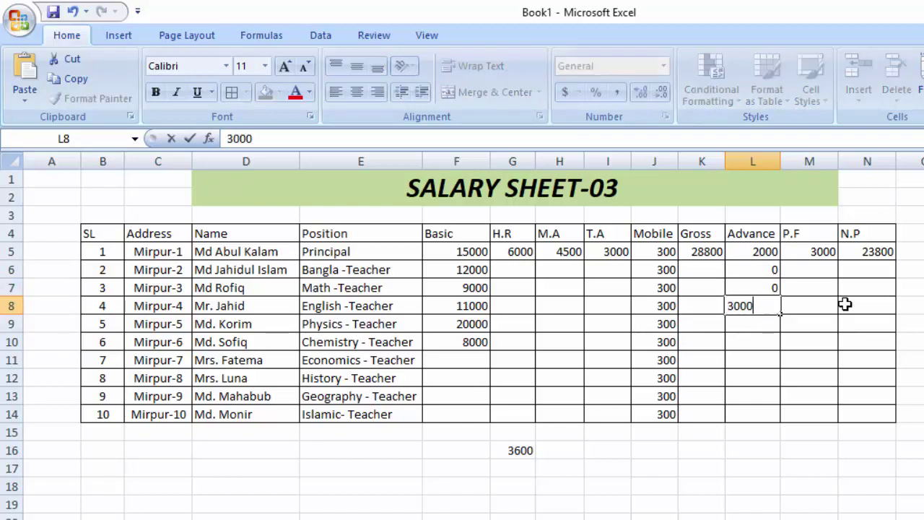
key("Return")
type("5000")
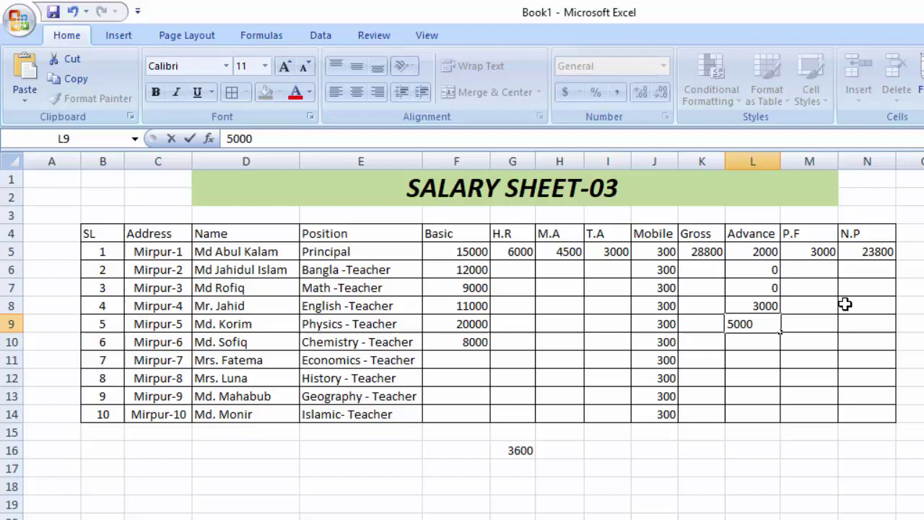
key("BackSpace")
key("Return")
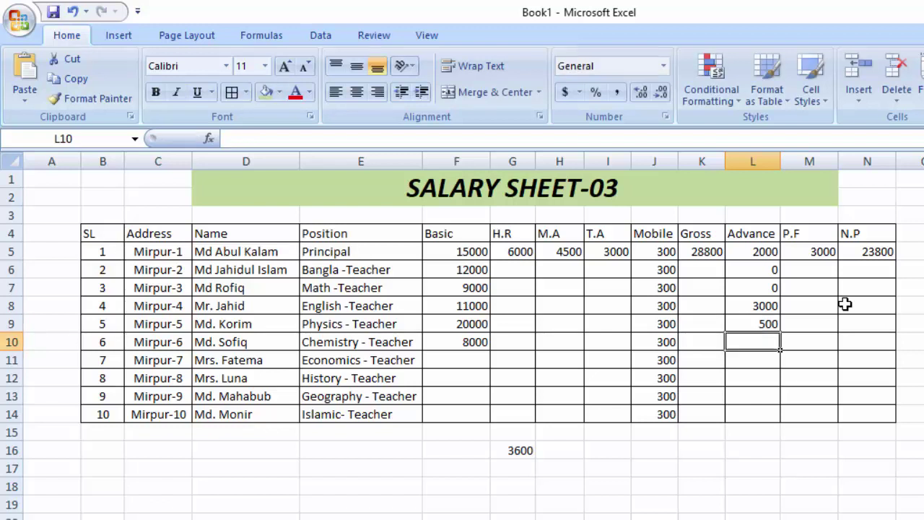
type("0")
key("Return")
type("0")
key("Return")
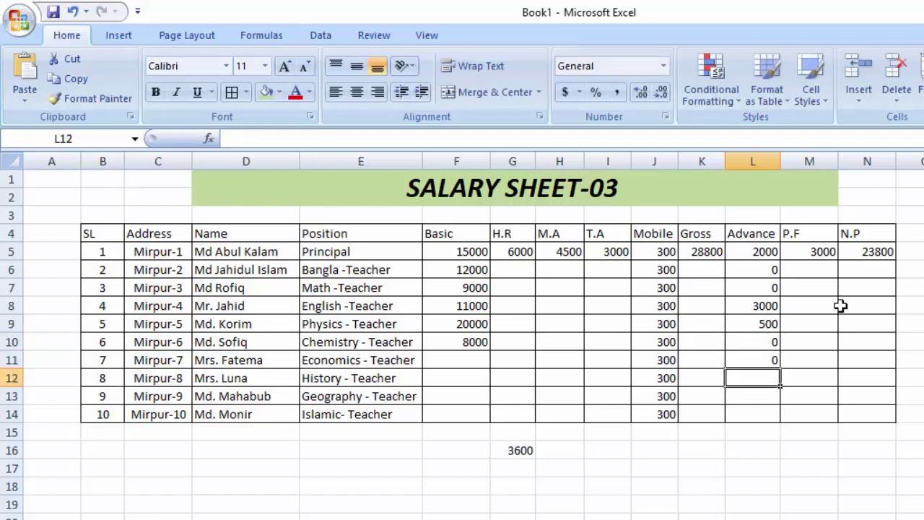
type("0")
key("Return")
type("80")
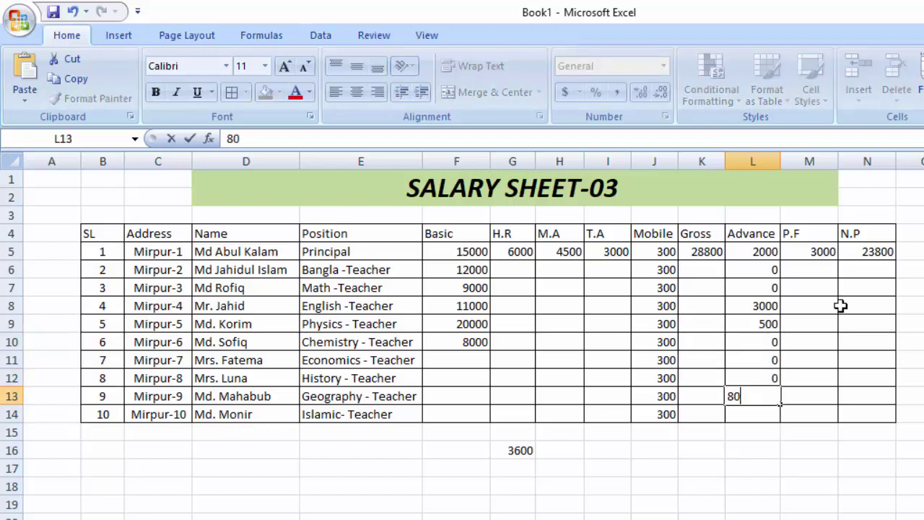
type("00")
key("Return")
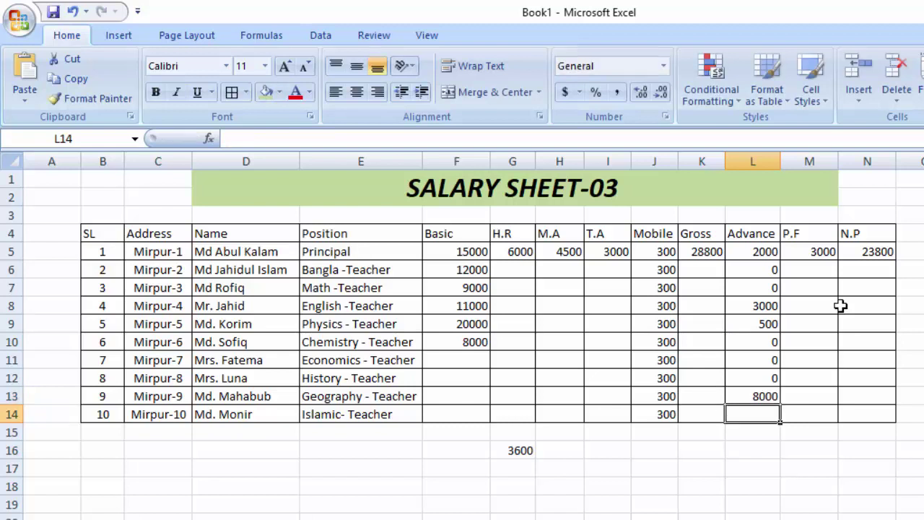
type("0")
key("Return")
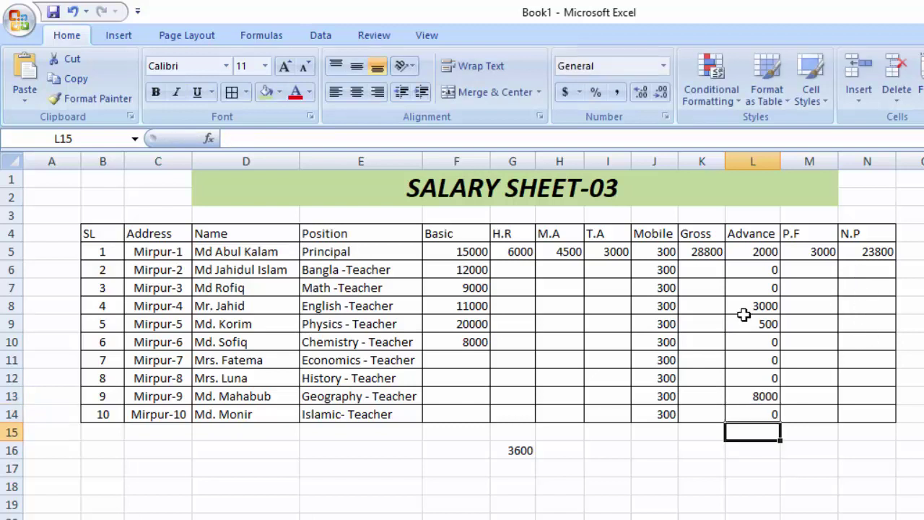
left_click(761, 252)
- Copy row 5's H.R, M.A and T.A formulas down to the following employees
left_click(768, 268)
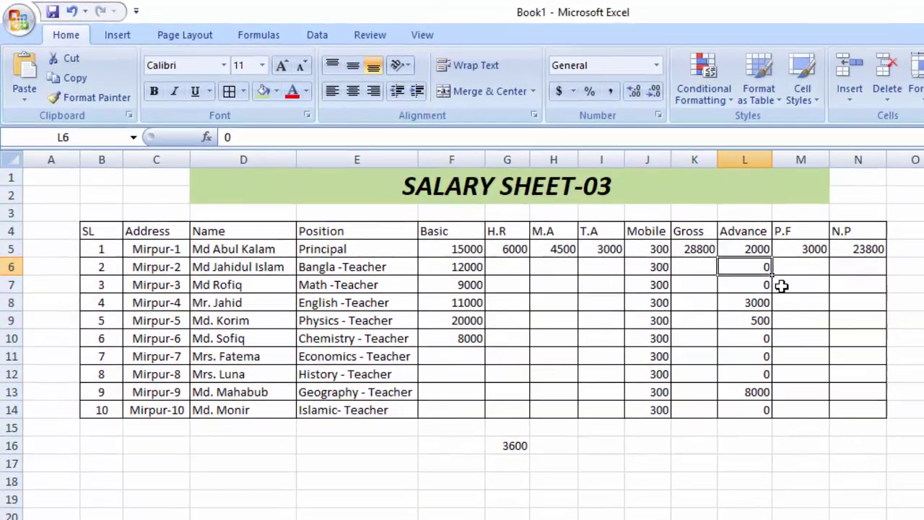
left_click_drag(509, 252, 598, 252)
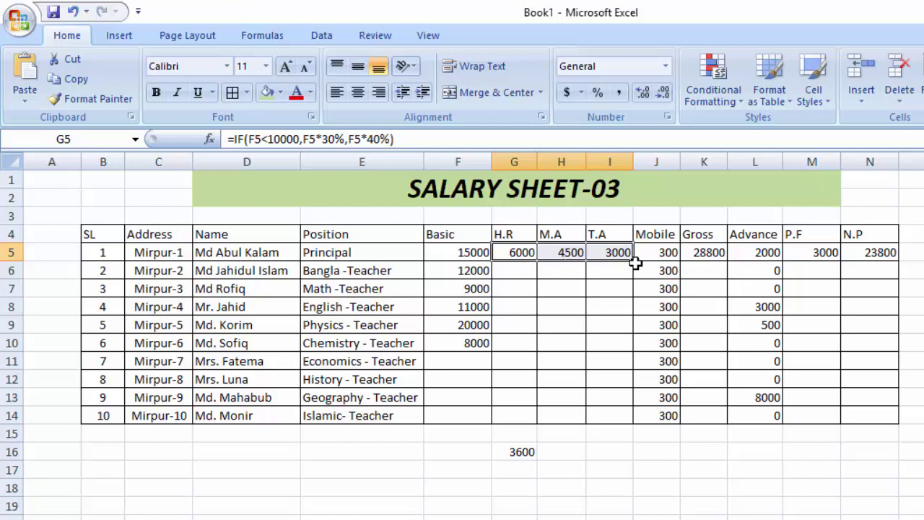
left_click_drag(635, 264, 634, 352)
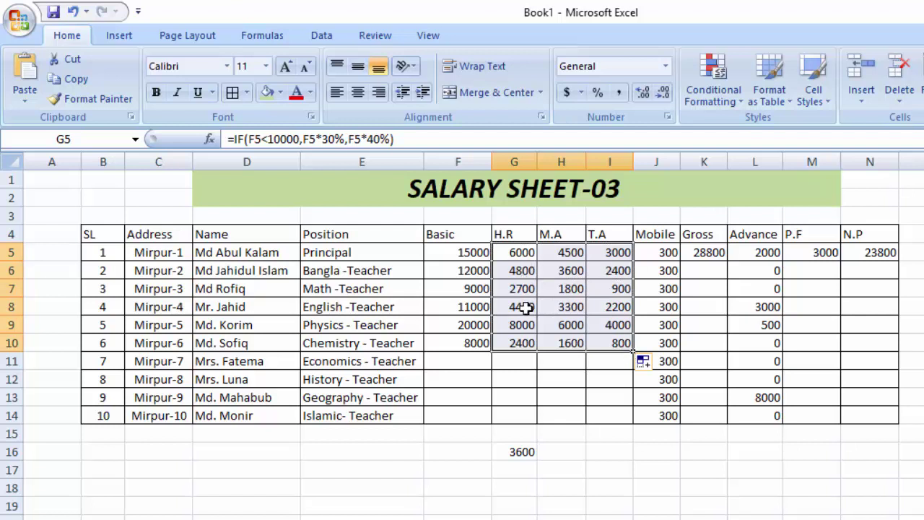
- Fill the Gross formula down to K10 and the P.F and Net Pay formulas through row 10
left_click(711, 256)
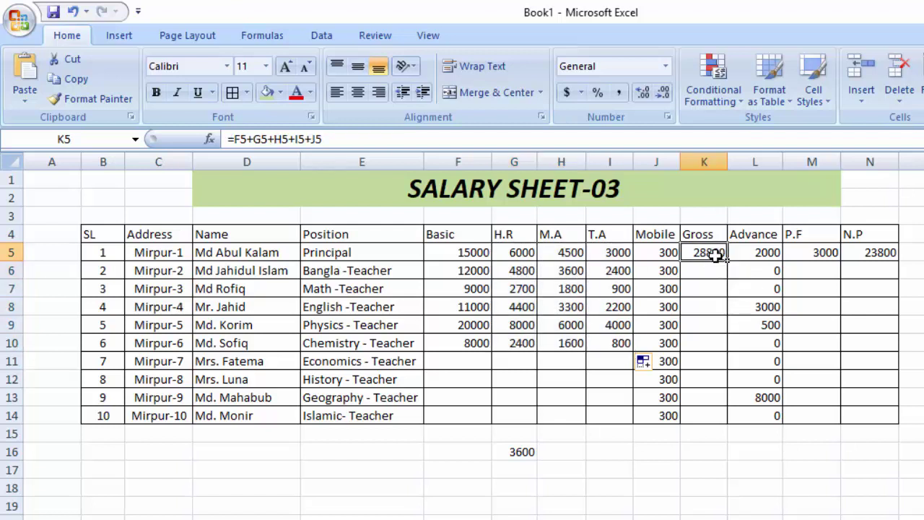
left_click_drag(729, 263, 732, 346)
left_click_drag(824, 253, 876, 253)
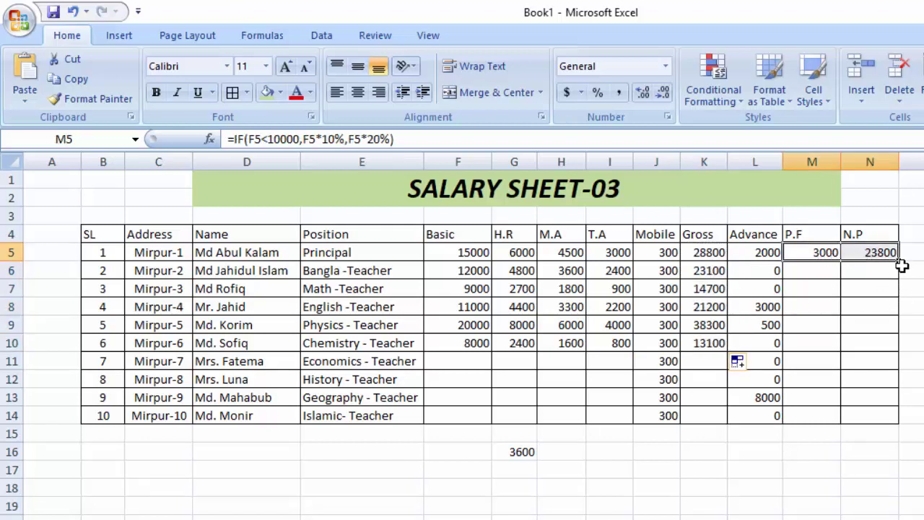
mouse_move(824, 252)
left_mouse_down()
mouse_move(863, 257)
mouse_move(901, 346)
left_mouse_up()
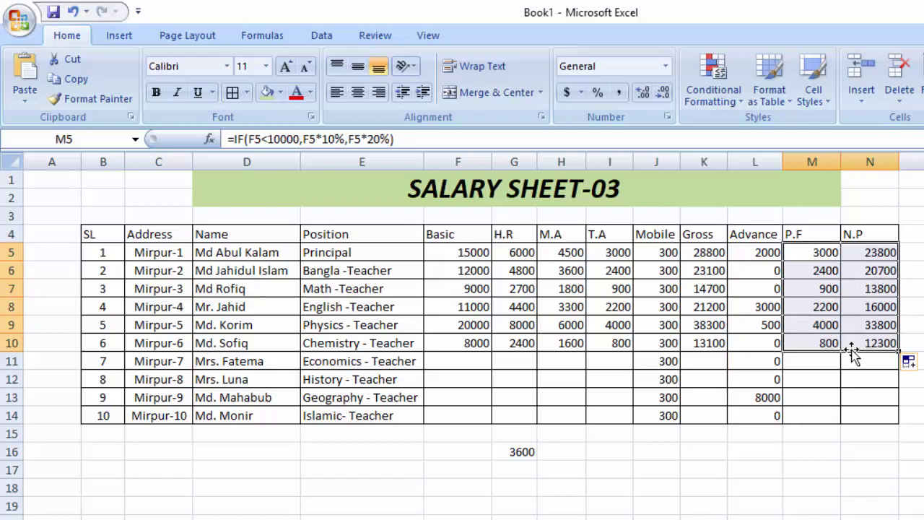
left_click(702, 346)
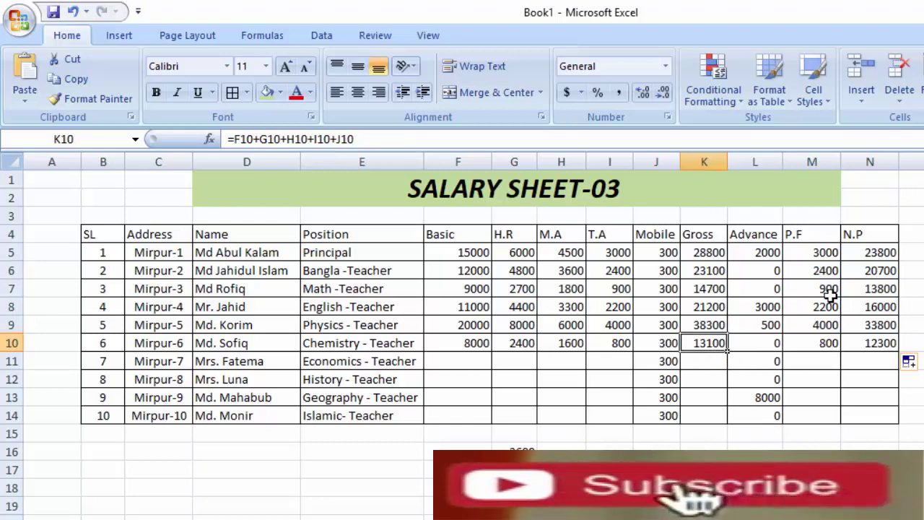
left_click(830, 345)
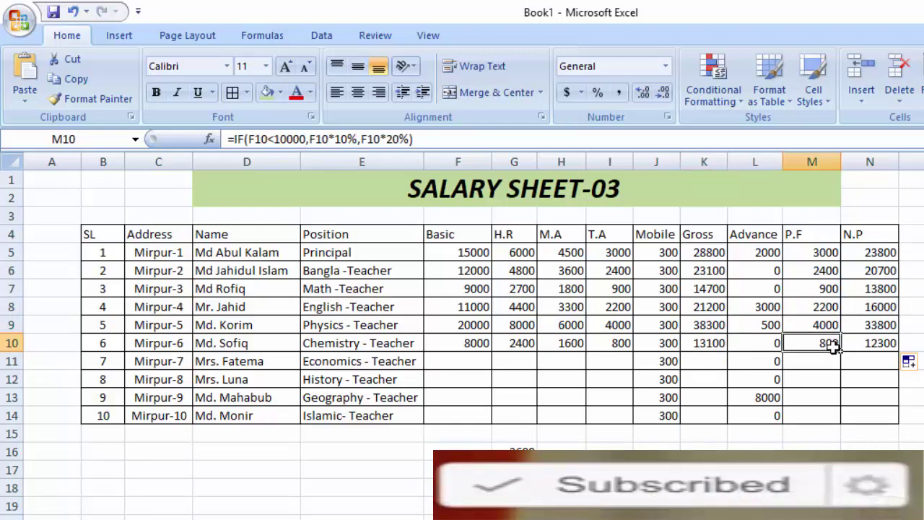
left_click(753, 343)
left_click(829, 345)
left_click(881, 347)
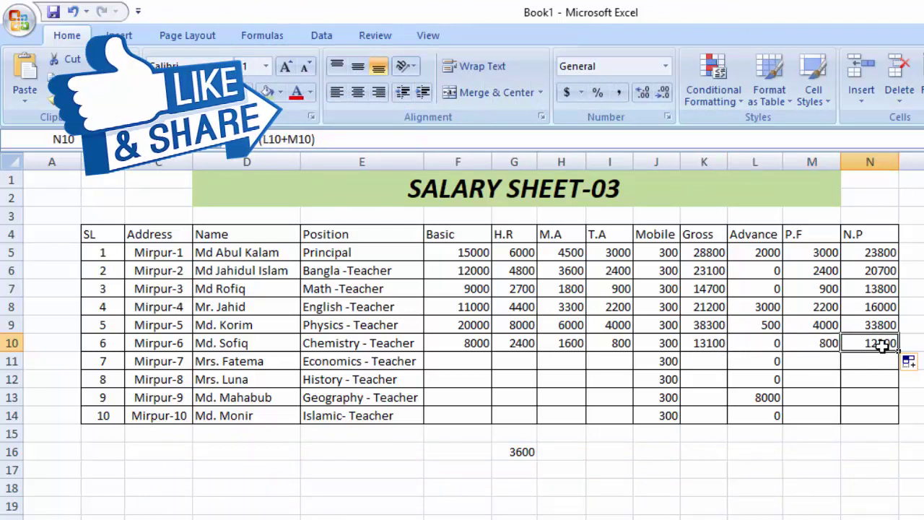
left_click(715, 307)
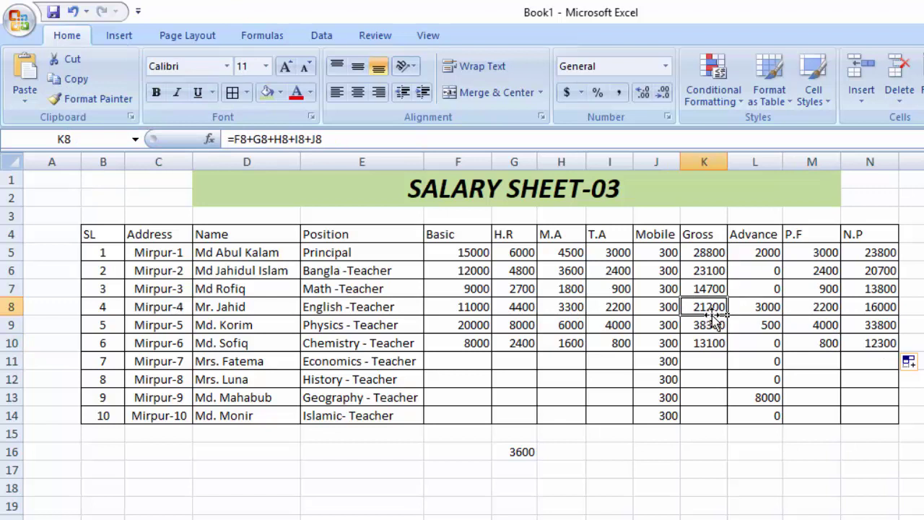
left_click(827, 307)
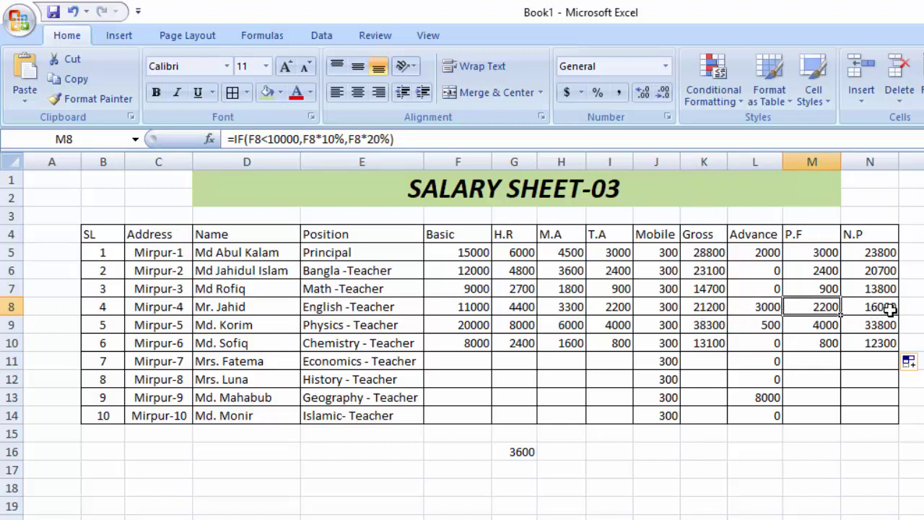
left_click(769, 307)
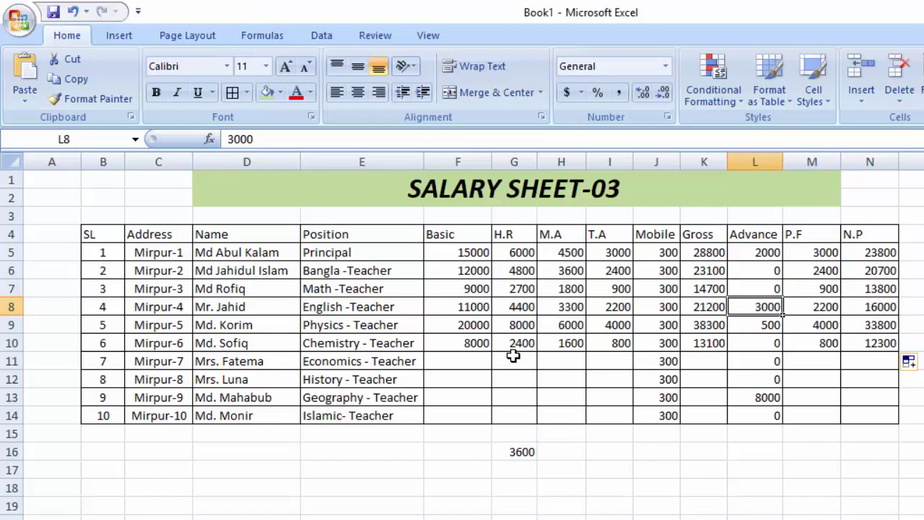
left_click(490, 361)
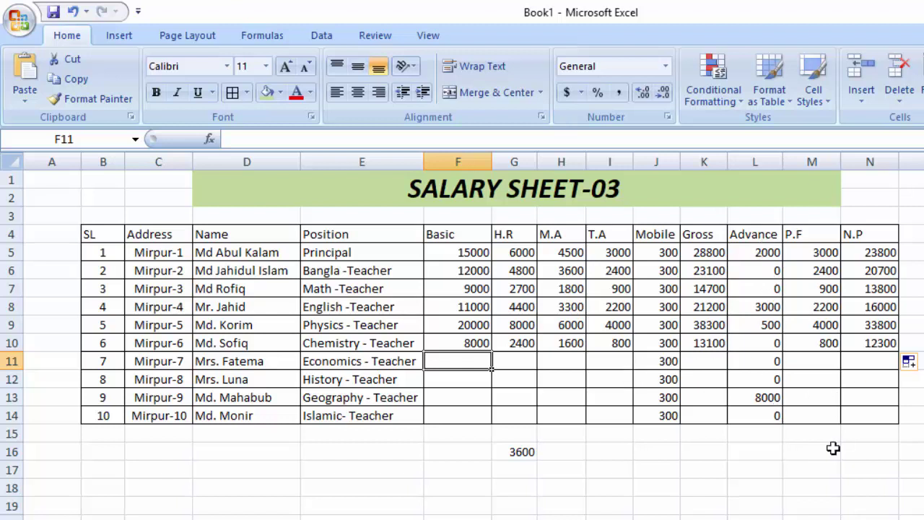
left_click_drag(653, 253, 663, 413)
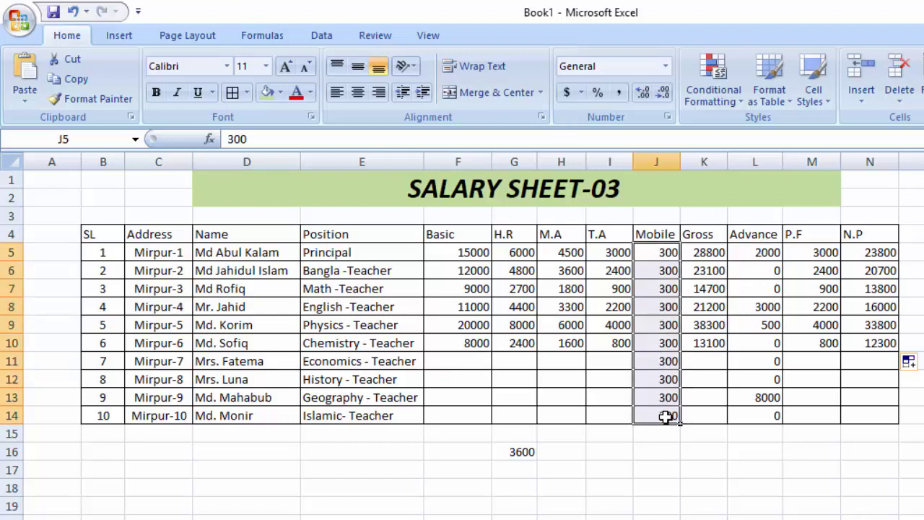
left_click_drag(772, 249, 773, 416)
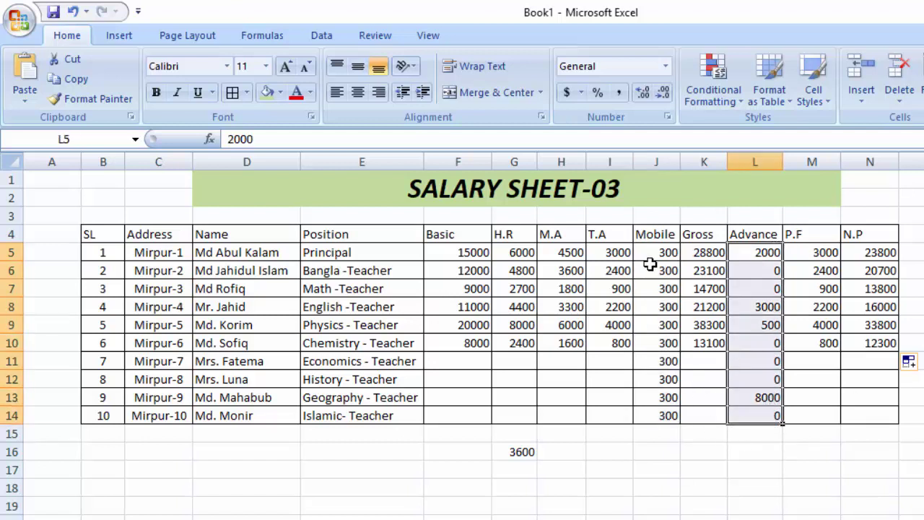
left_click_drag(653, 254, 668, 413)
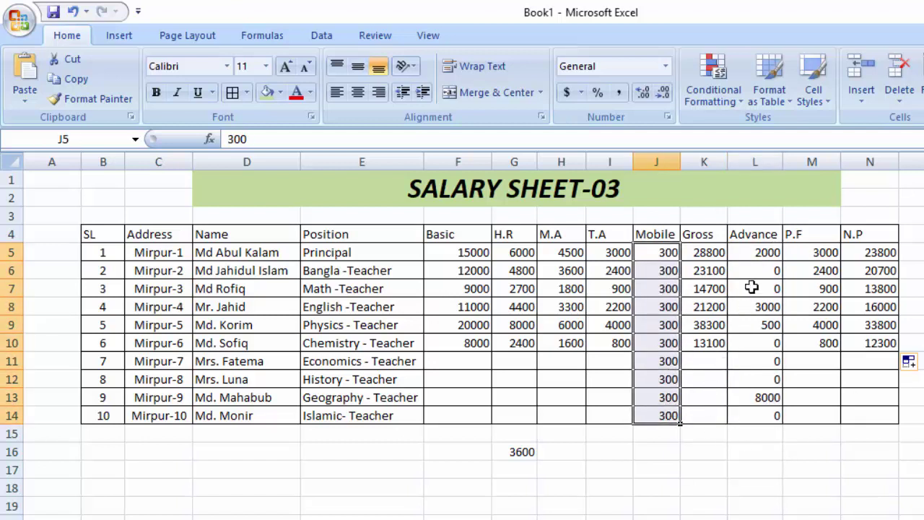
mouse_move(758, 254)
left_mouse_down()
mouse_move(757, 391)
mouse_move(768, 418)
left_mouse_up()
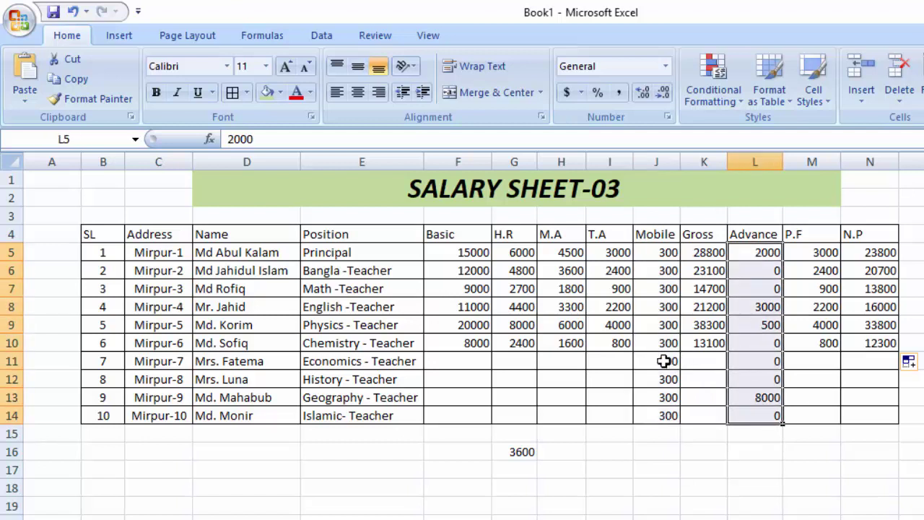
- Enter Basic pay 7000, 10500, 16000 and 9500 in F11:F14 for employees 7–10
left_click(479, 358)
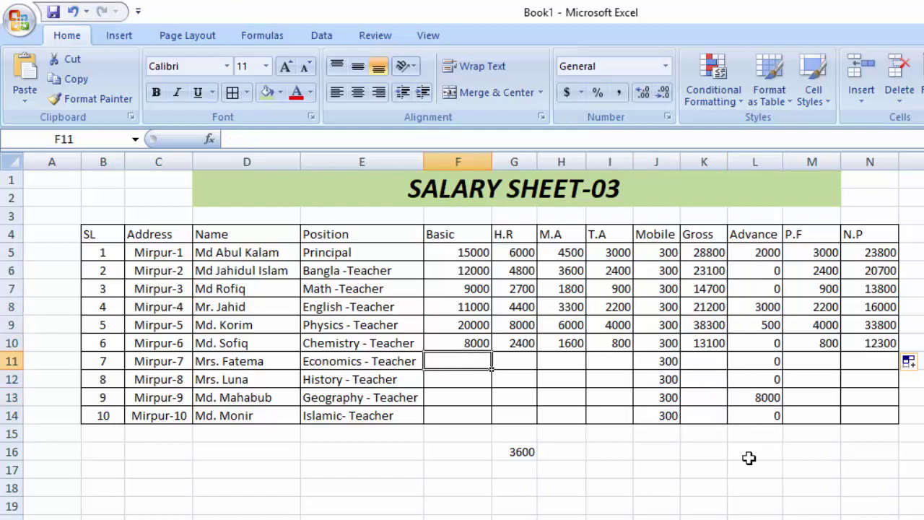
type("7000")
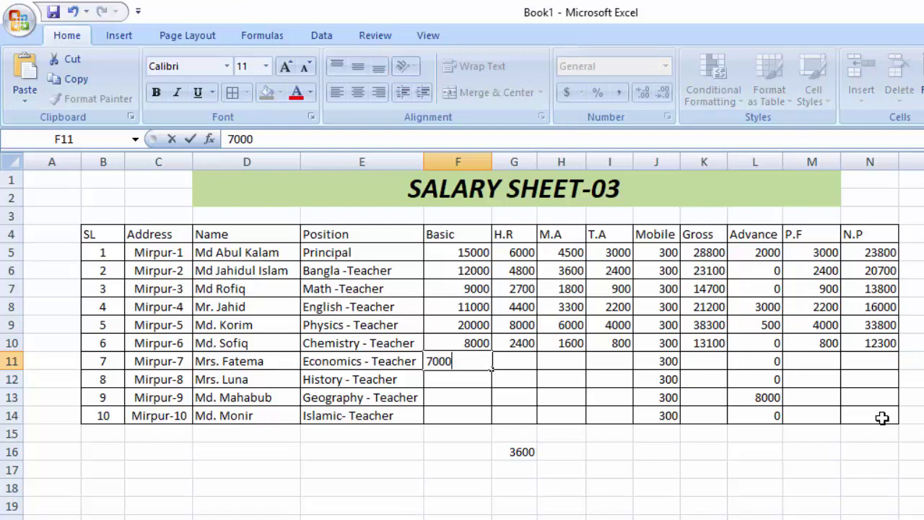
key("Return")
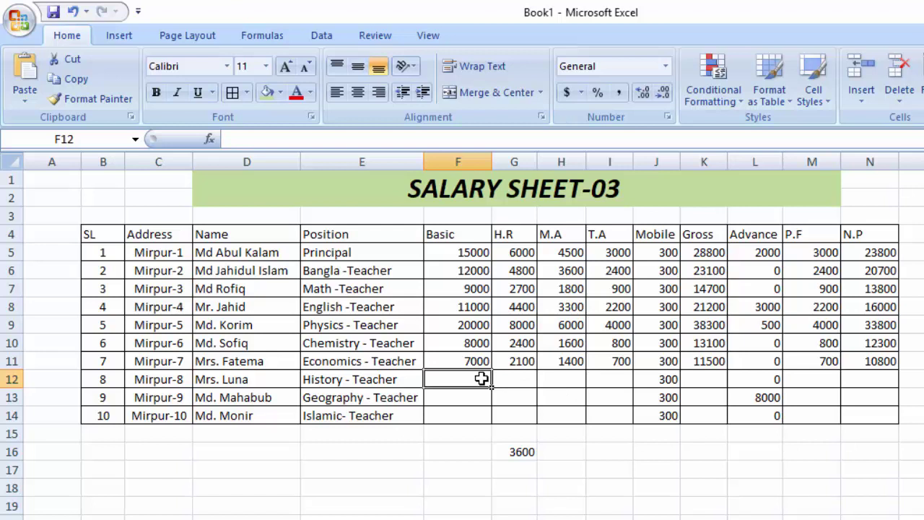
type("10500")
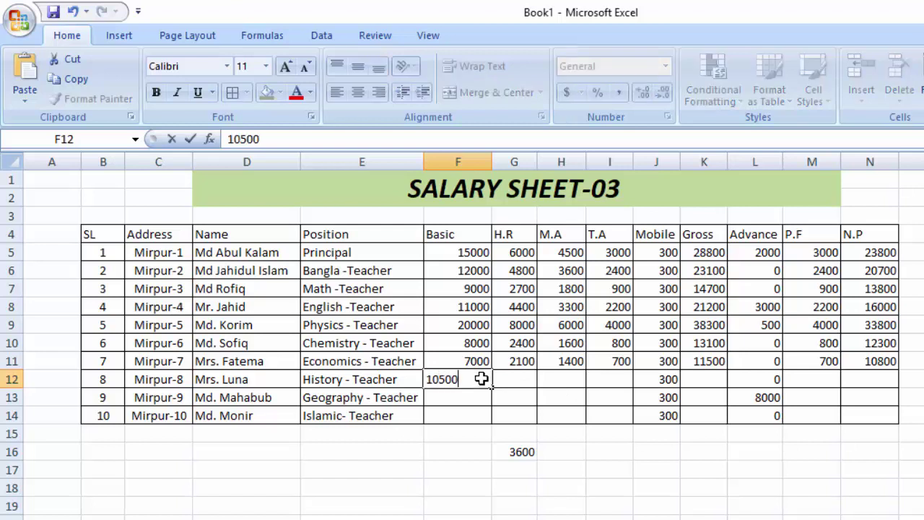
key("Return")
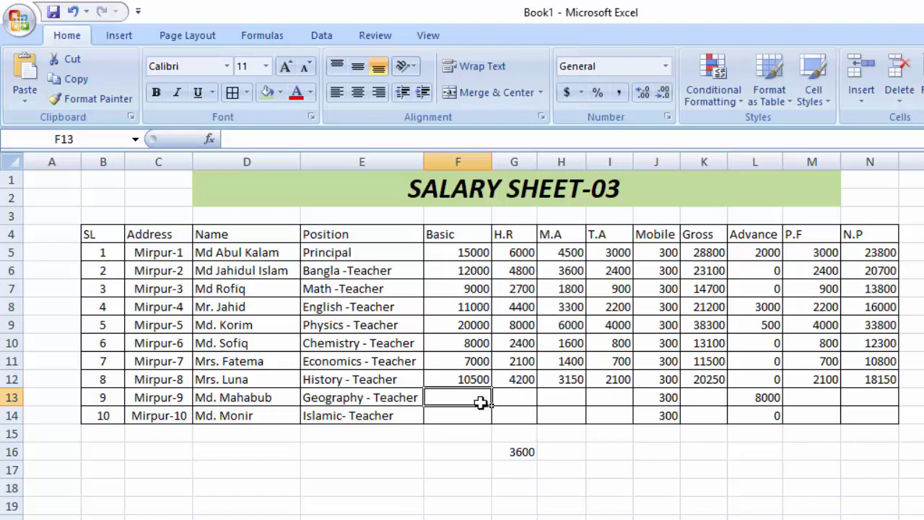
type("16000")
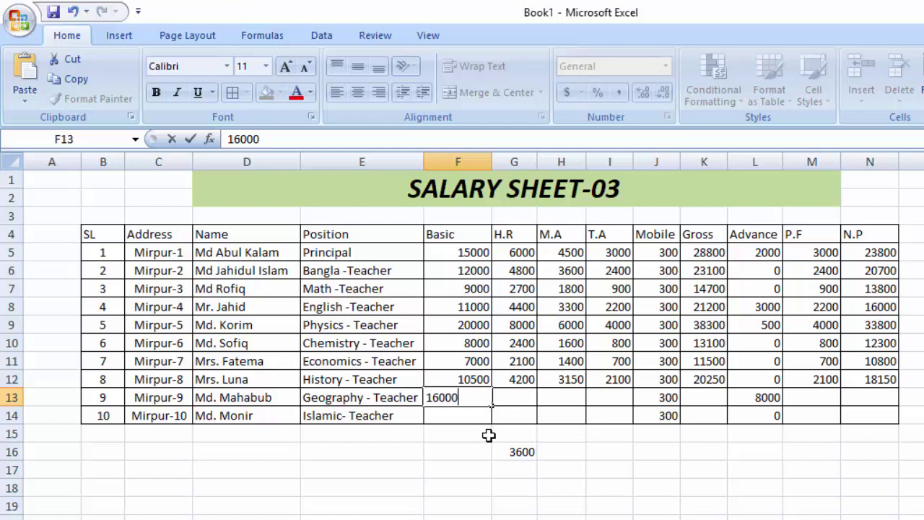
left_click(488, 452)
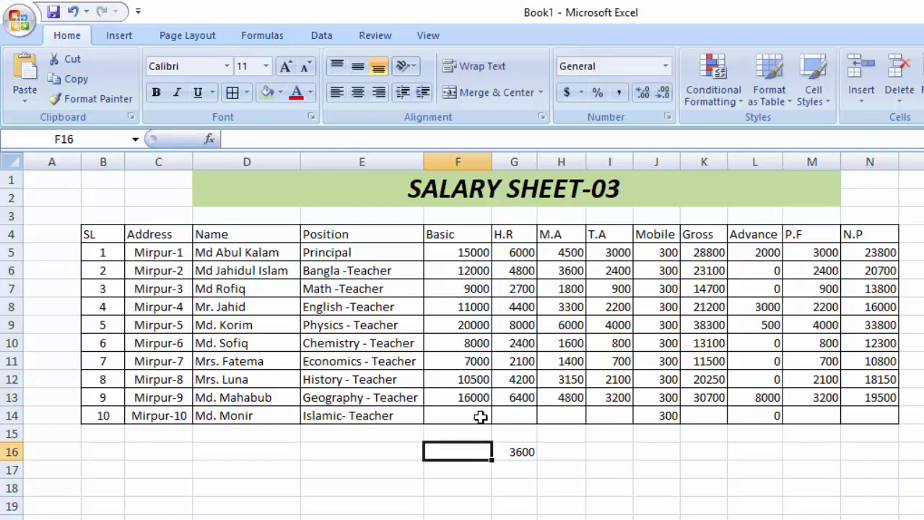
left_click(484, 415)
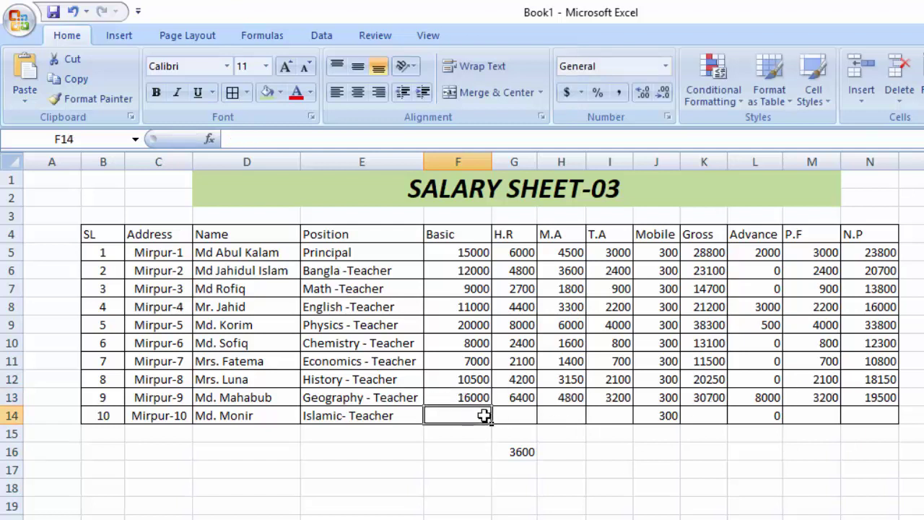
type("95")
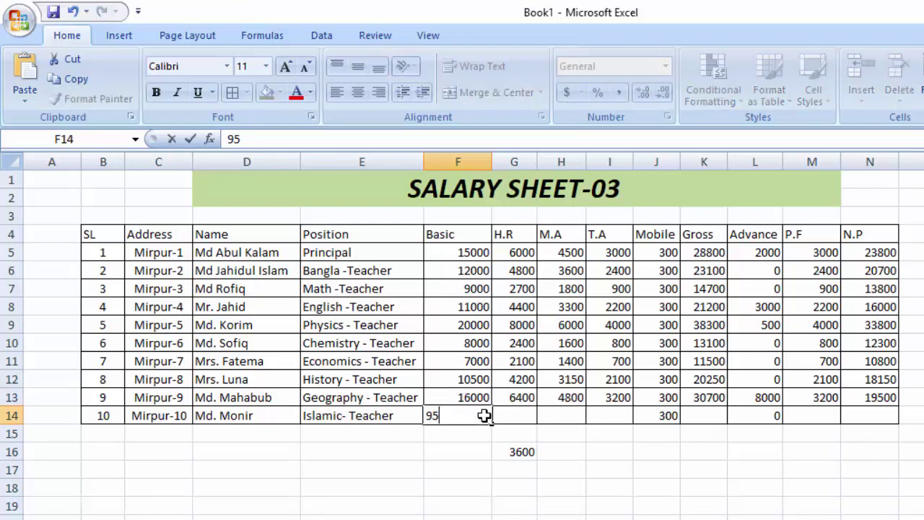
type("00")
key("Tab")
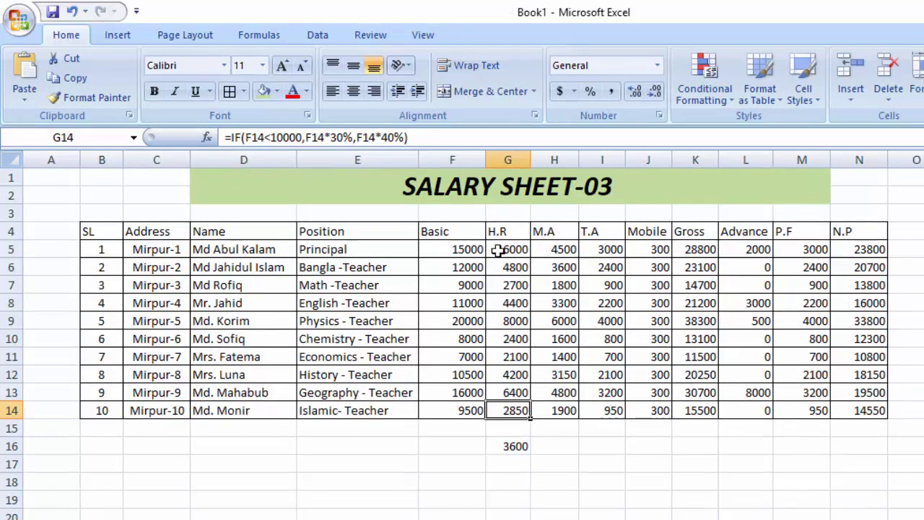
left_click_drag(508, 249, 866, 249)
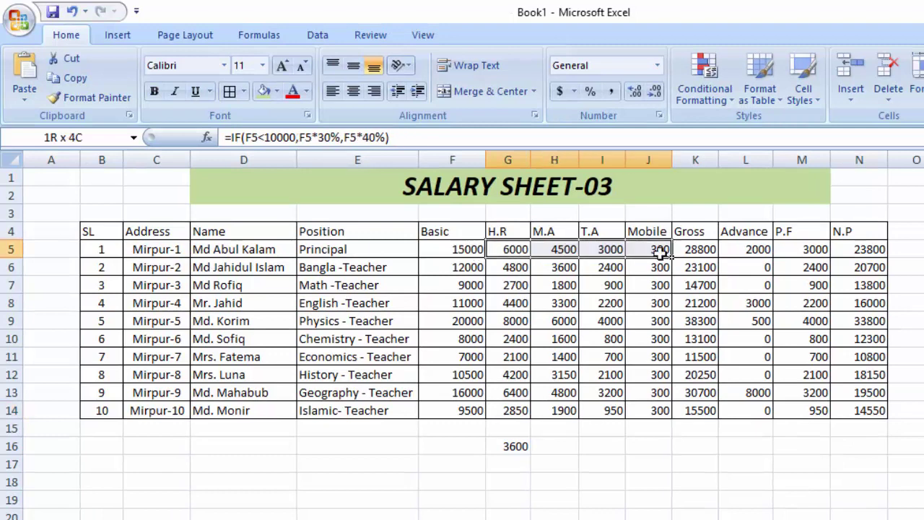
left_click(923, 249)
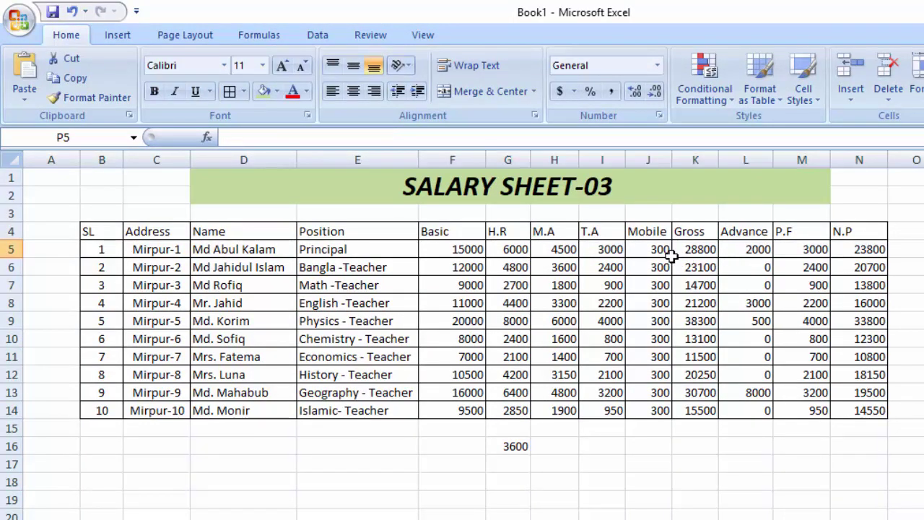
left_click_drag(652, 249, 663, 411)
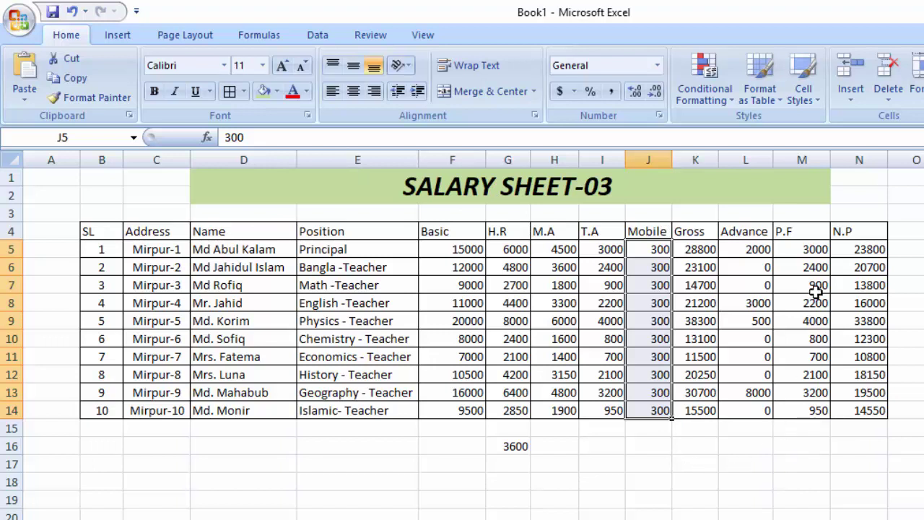
left_click(766, 250)
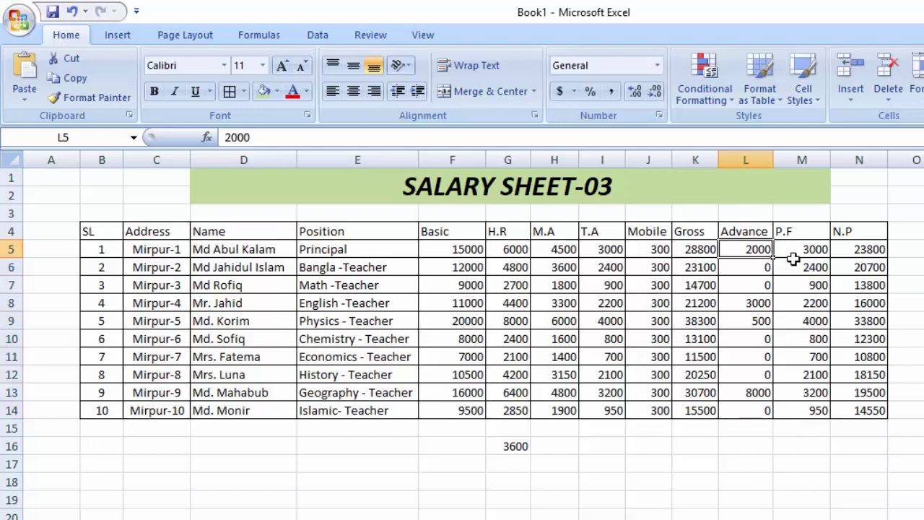